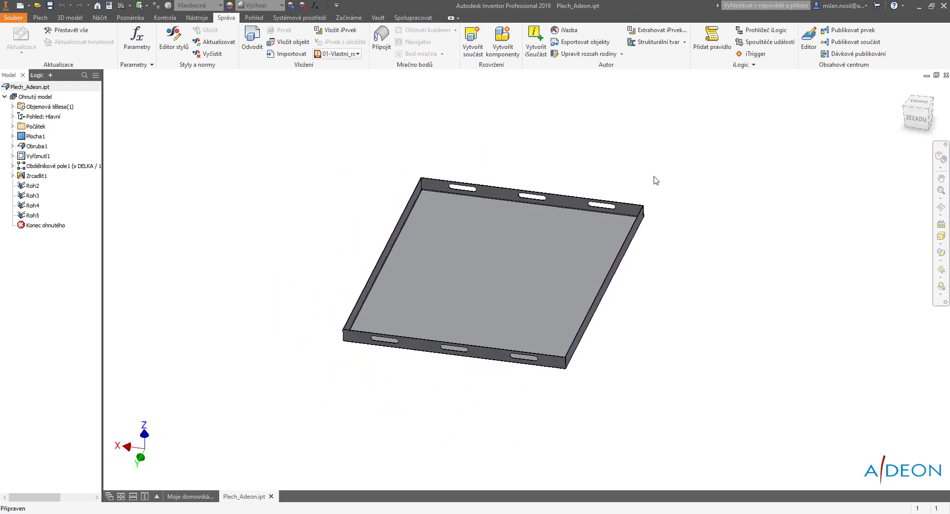
Step: Select the ADEON library in the project's library configuration
click(14, 21)
mouse_move(35, 192)
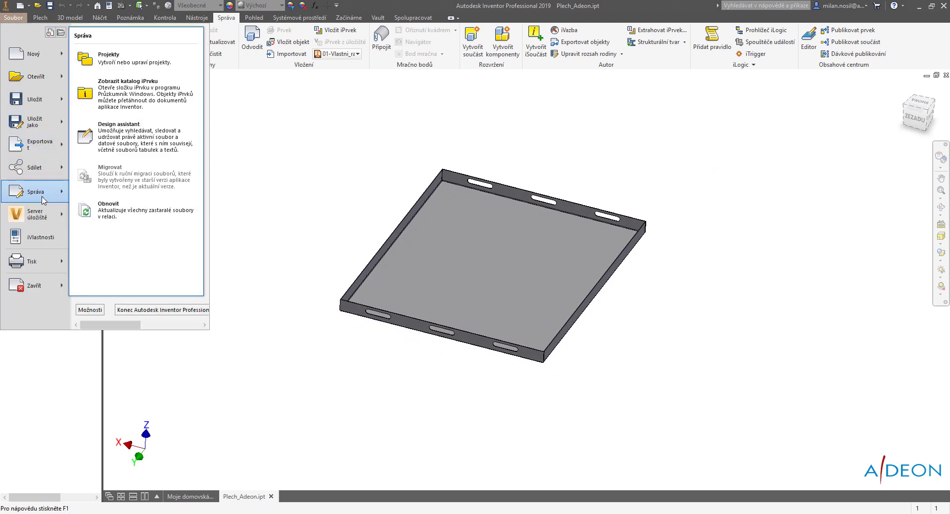
click(133, 67)
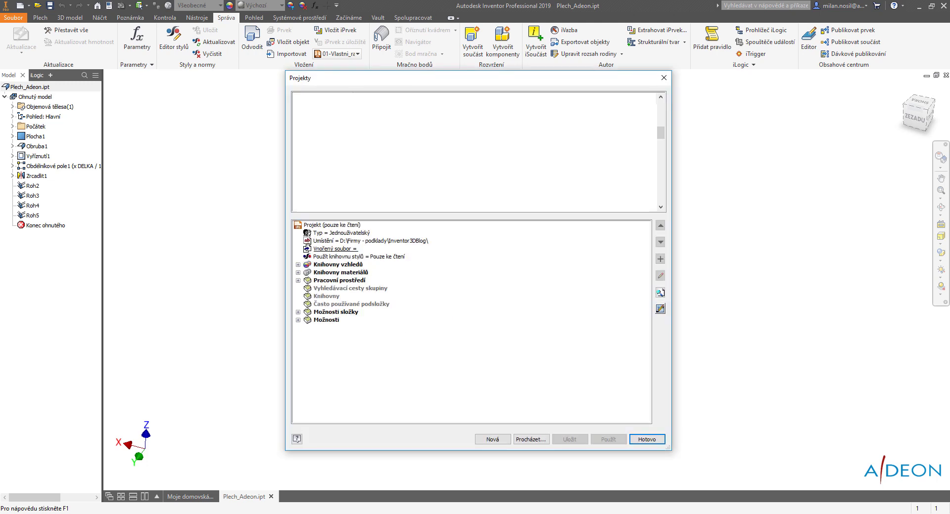
click(660, 309)
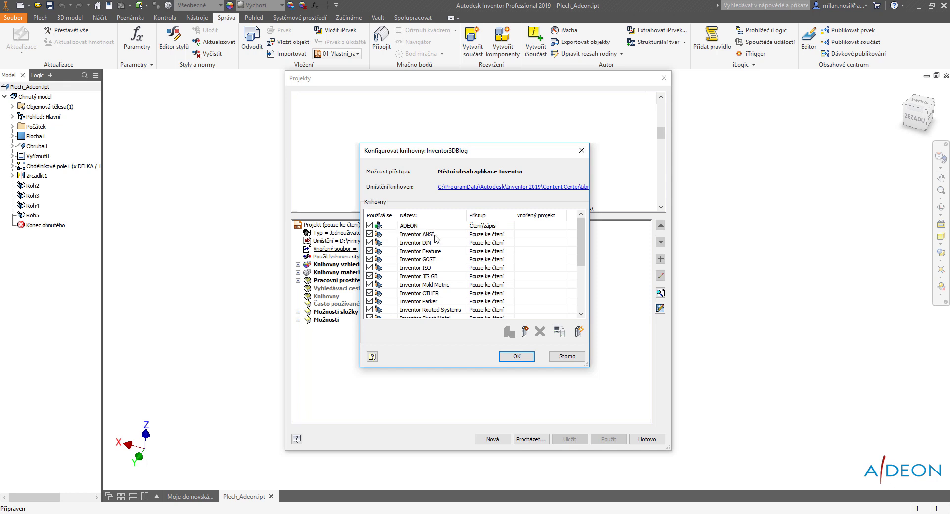
click(415, 227)
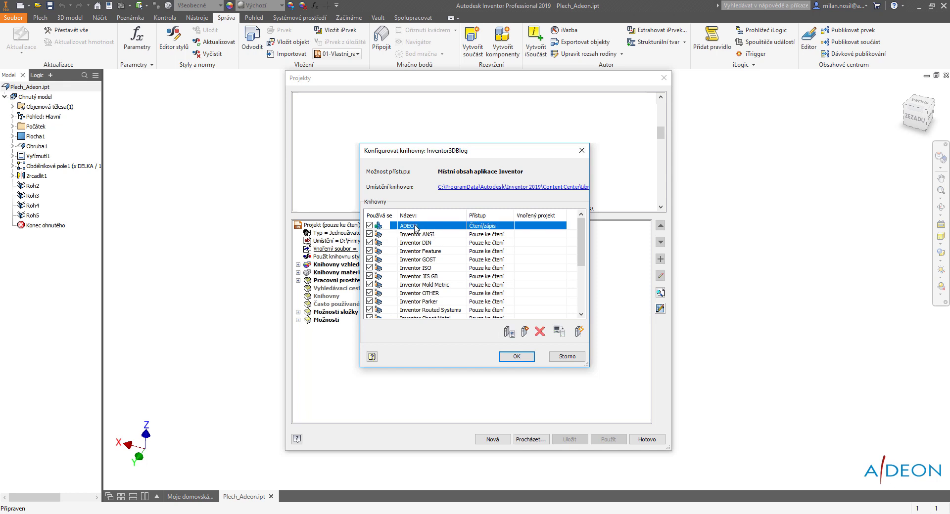
click(582, 150)
click(646, 440)
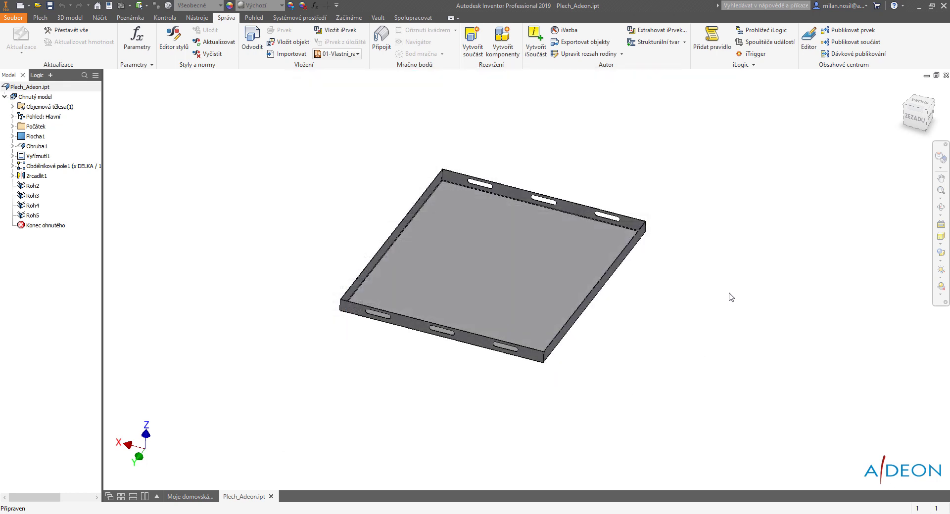
Step: Review the DELKA and SIRKA parameters in the model's parameter list
click(315, 5)
click(239, 237)
click(263, 243)
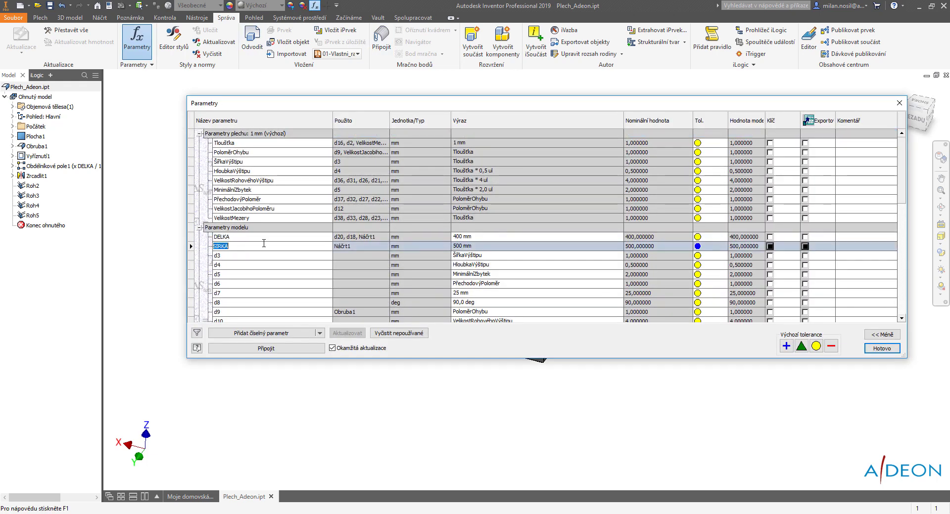
click(898, 104)
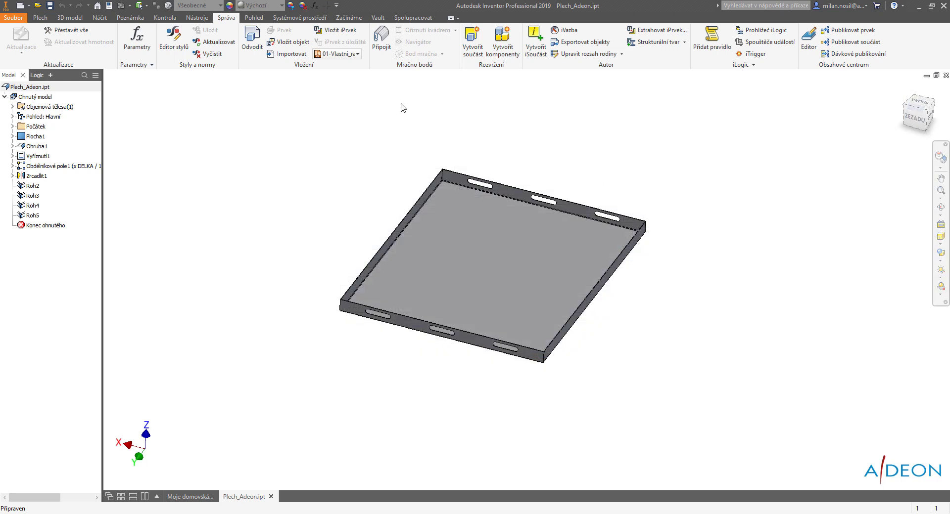
Step: Create the tray's flat pattern, return to the folded model, and begin iPart authoring
click(654, 39)
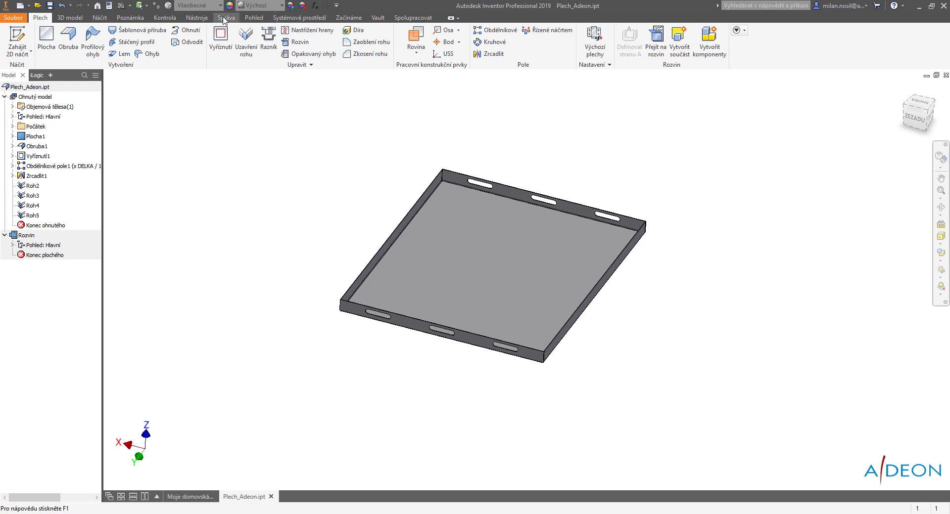
click(226, 17)
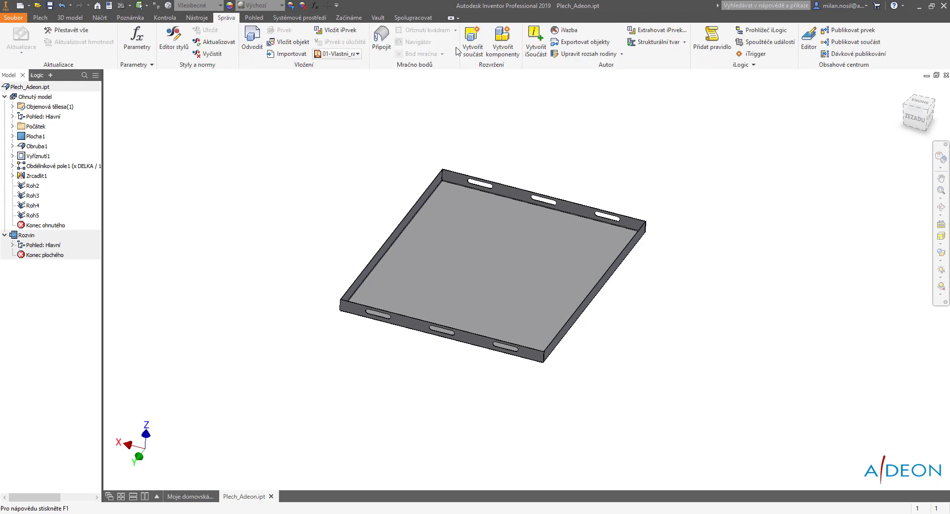
click(534, 44)
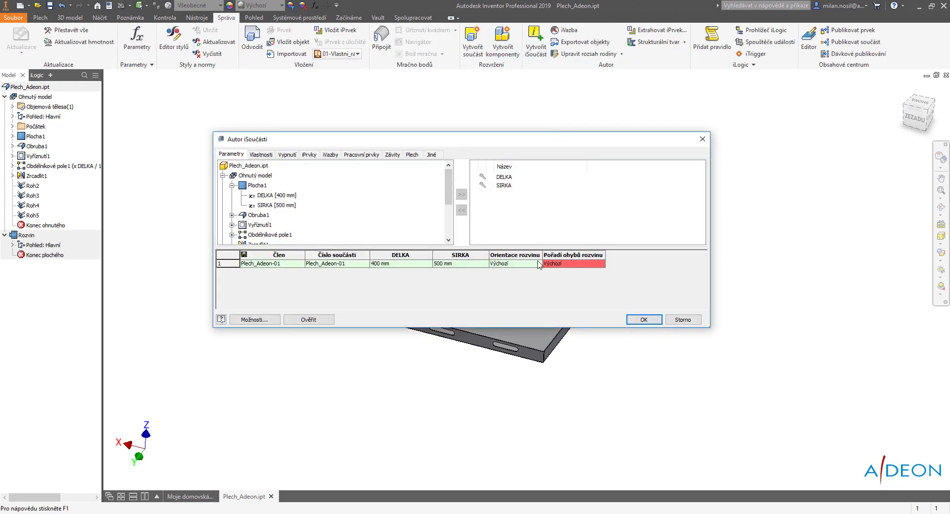
Step: Remove the Pořadí ohybů rozvinu and Orientace rozvinu columns from the iPart table
right_click(561, 261)
click(601, 266)
right_click(521, 257)
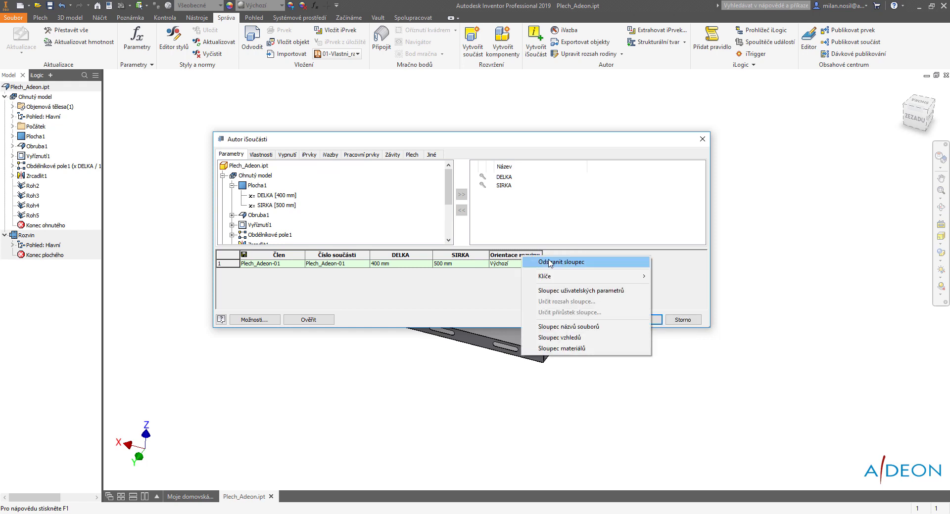
click(549, 262)
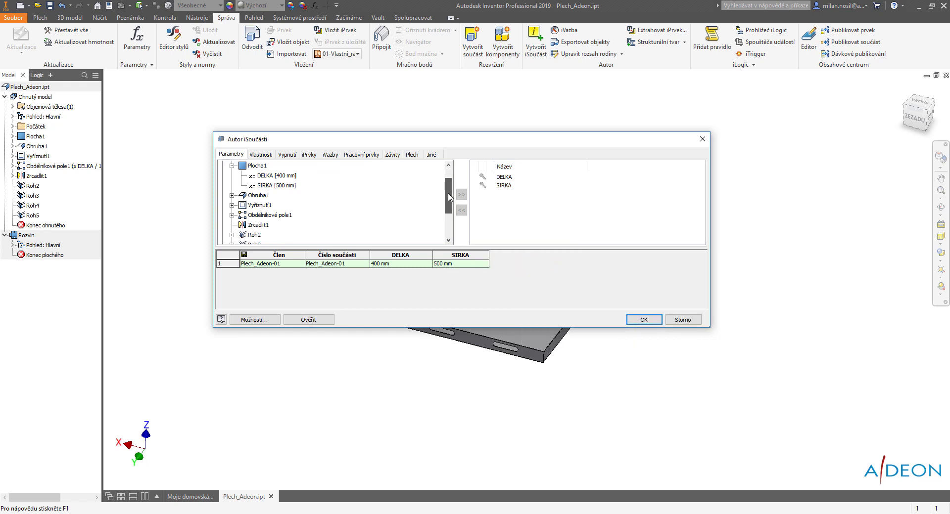
Step: Add the Pravidlo plechu sheet-metal parameter as a table column
drag(448, 187, 442, 185)
click(412, 155)
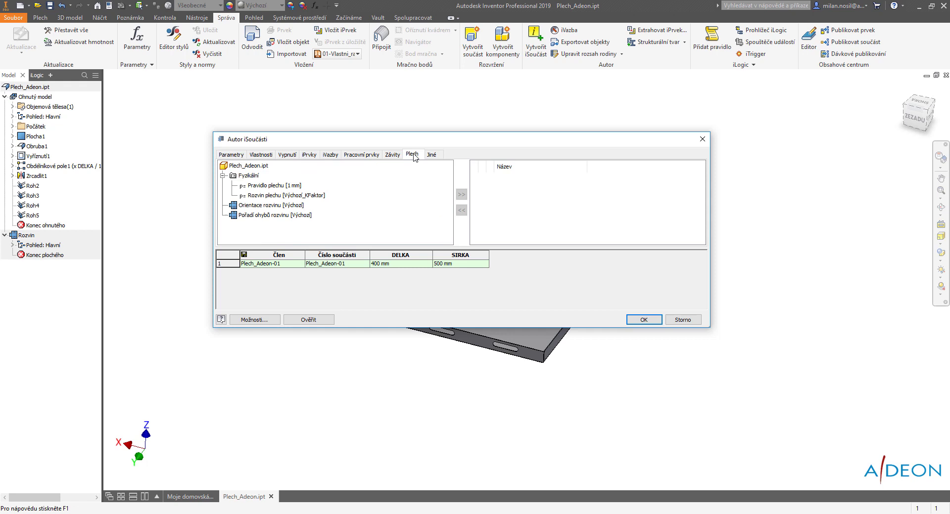
click(271, 185)
click(461, 195)
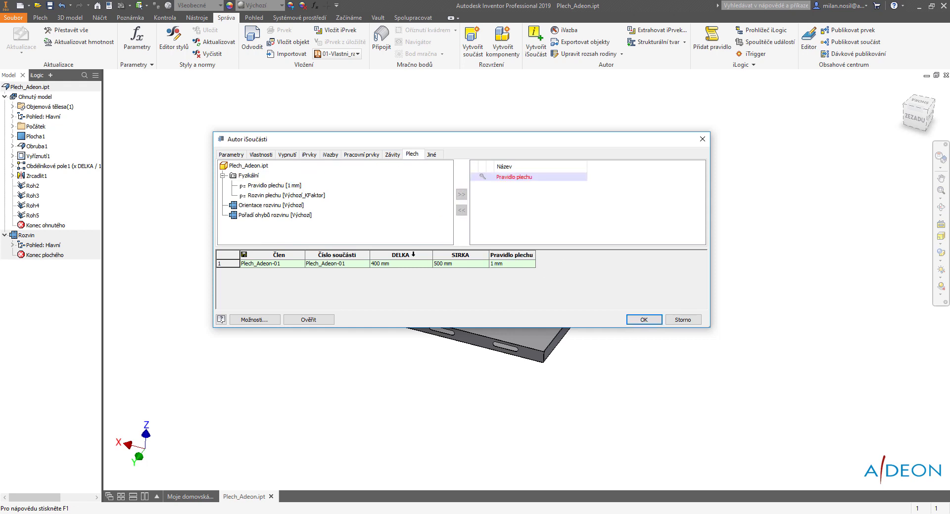
Step: Make DELKA and SIRKA custom parameter columns and create the iPart table
right_click(413, 254)
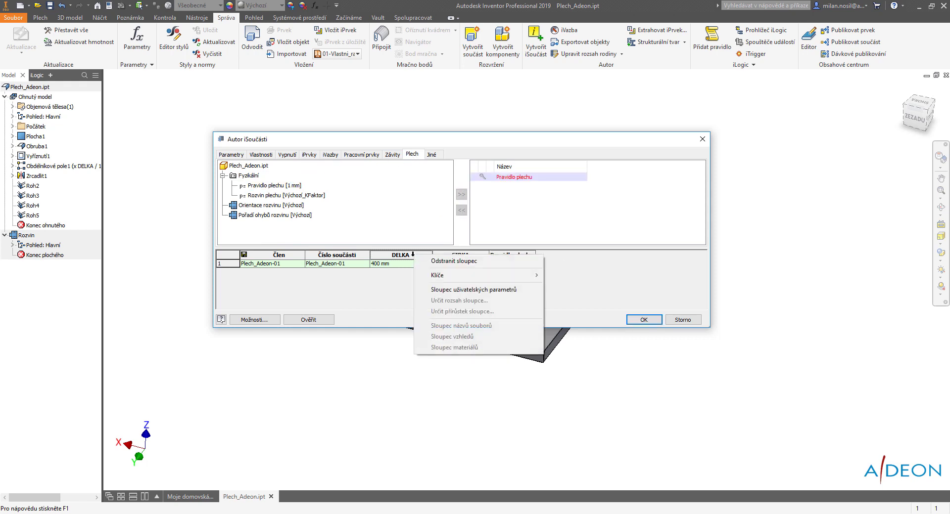
click(457, 293)
right_click(463, 255)
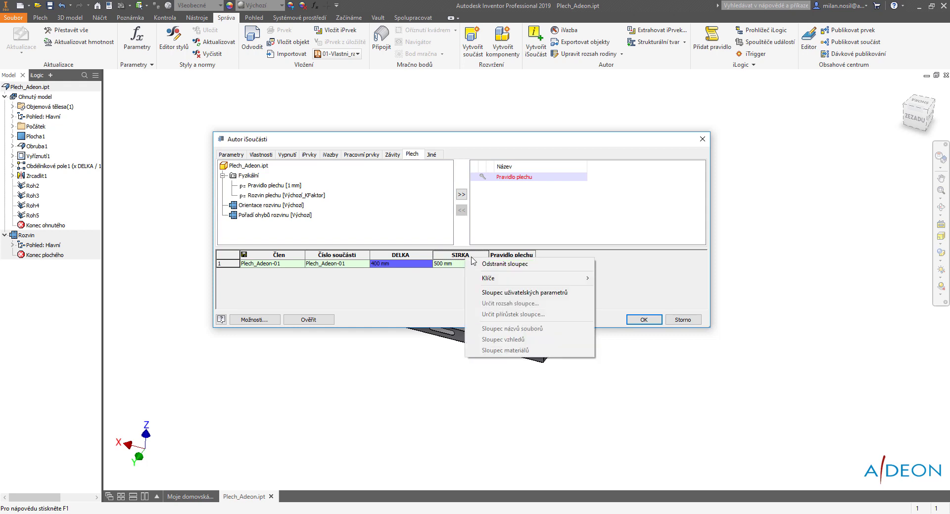
click(501, 293)
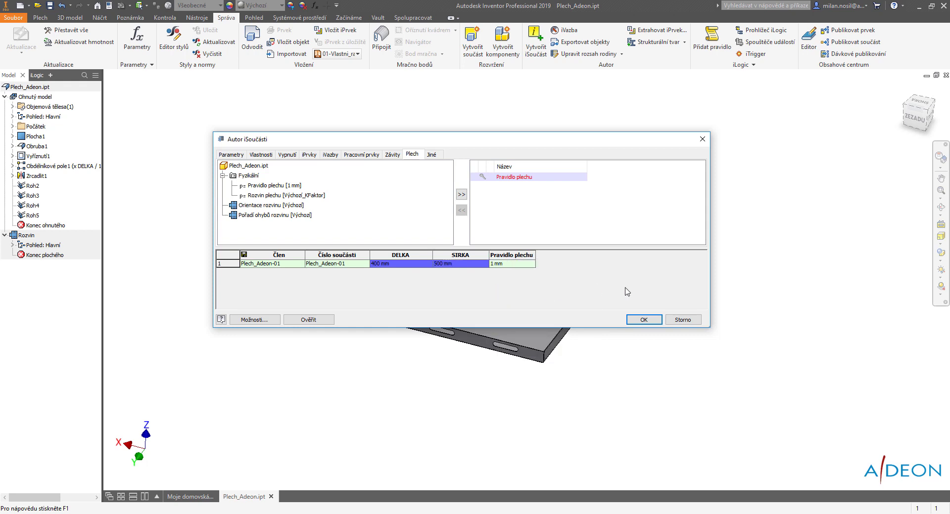
click(651, 321)
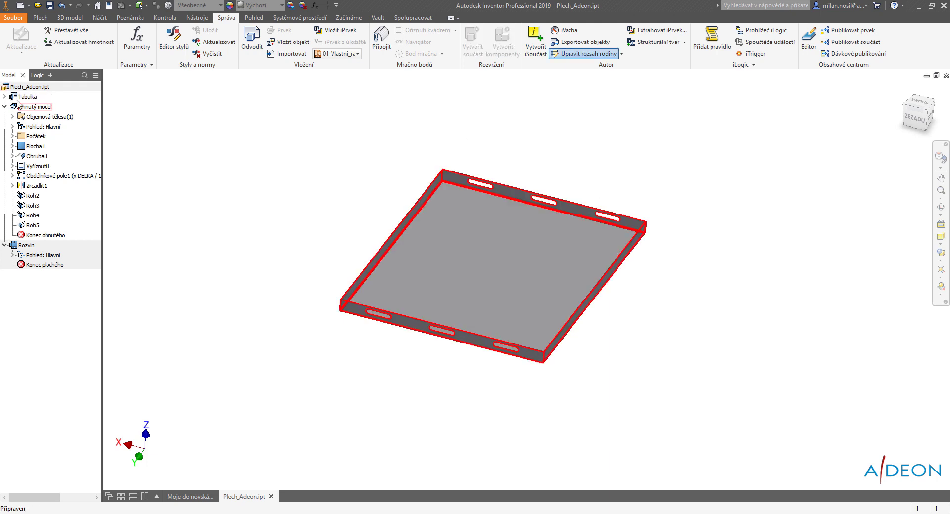
click(4, 96)
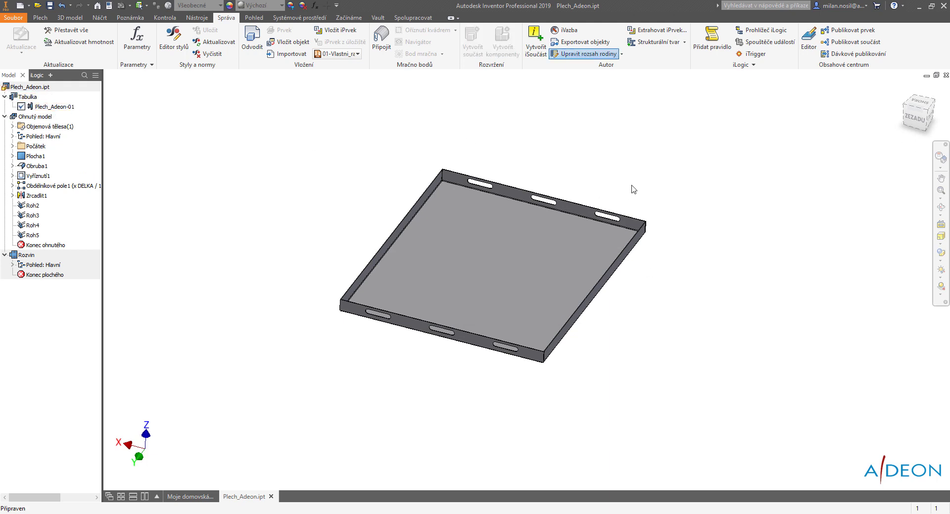
Step: In the Content Center Editor, create category Plechy under Plech and go to its Parametry list
click(808, 39)
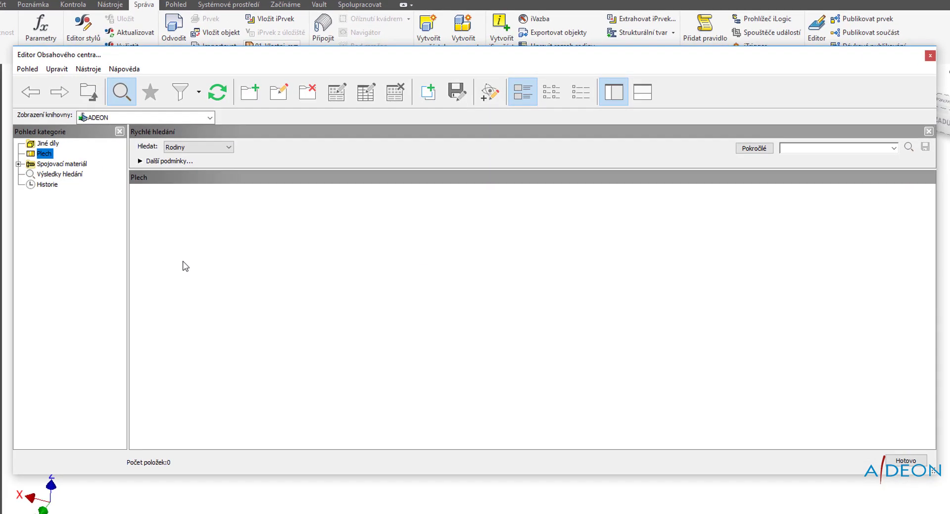
right_click(112, 148)
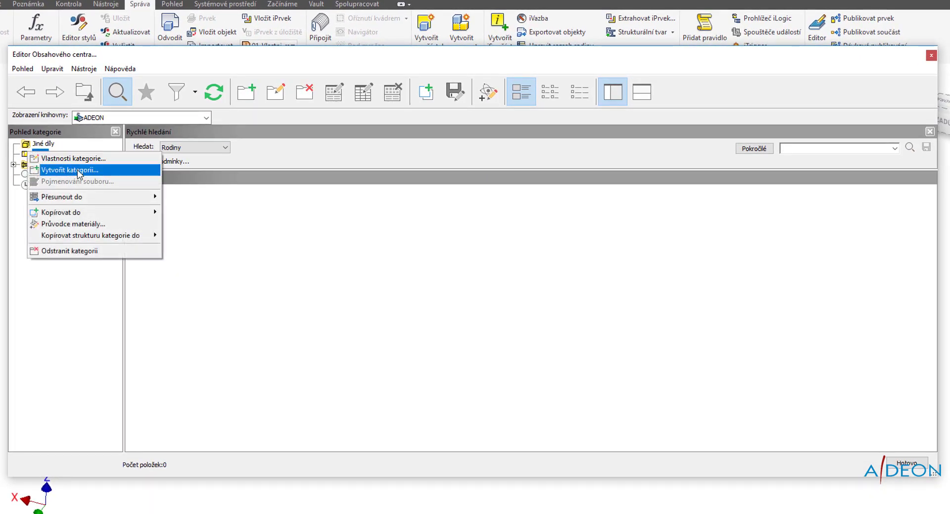
click(77, 169)
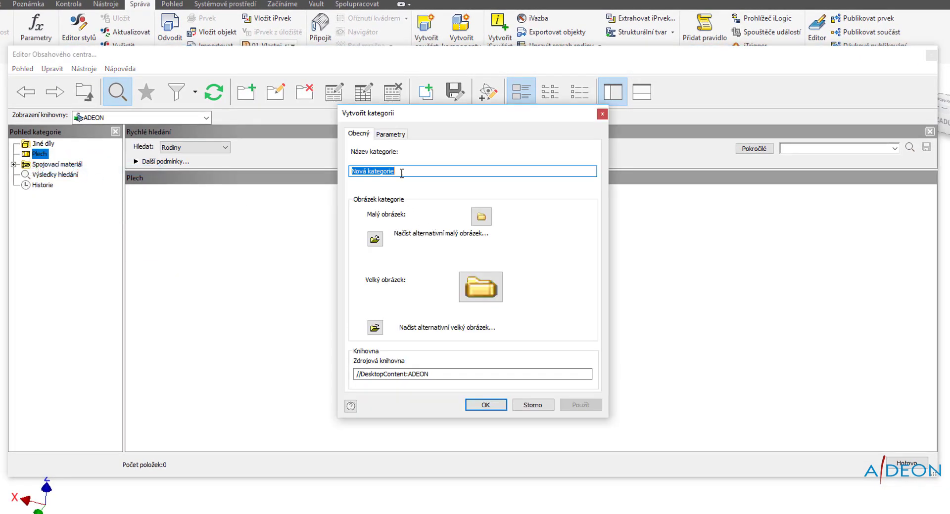
text(Plechy)
click(393, 134)
Step: Add a required Real parameter Délka in mm to the category
right_click(380, 167)
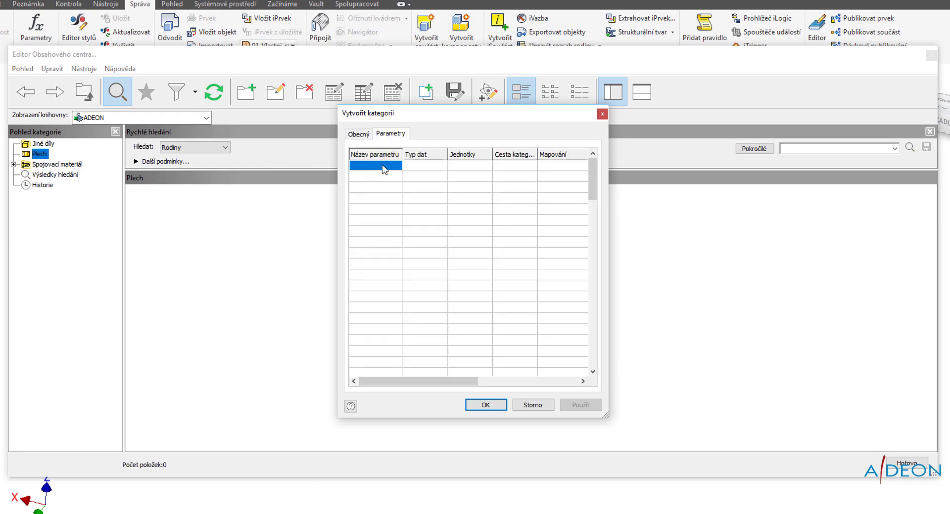
click(416, 174)
click(390, 170)
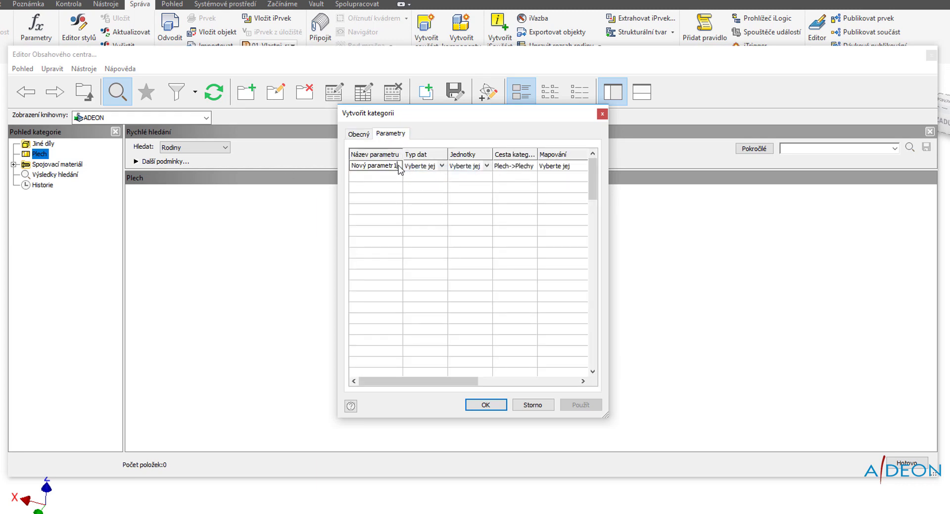
drag(389, 169, 297, 161)
text(Délka)
click(441, 166)
click(442, 167)
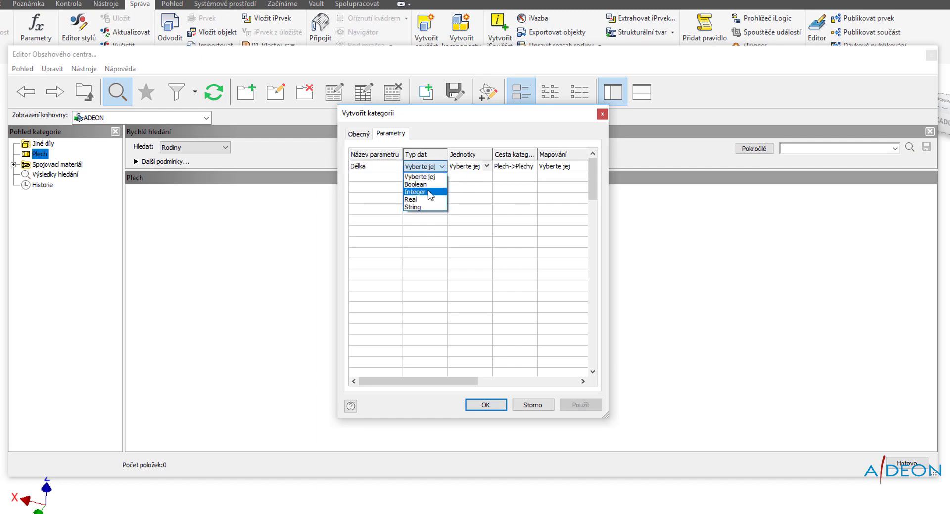
click(423, 202)
click(486, 166)
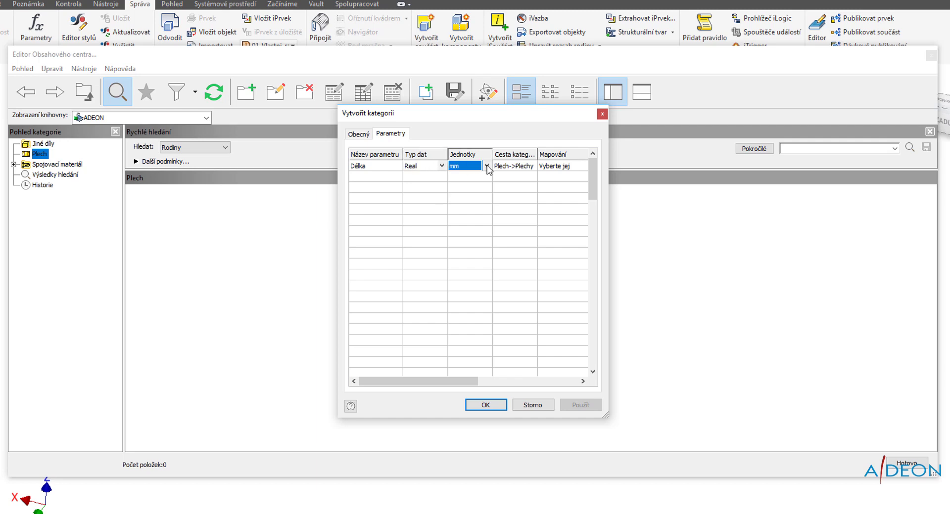
click(489, 168)
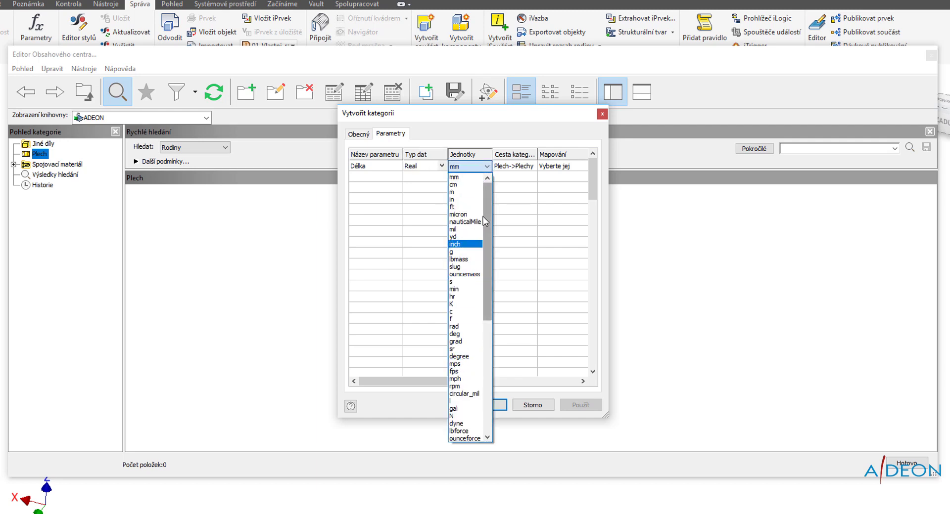
click(565, 209)
click(564, 166)
click(568, 165)
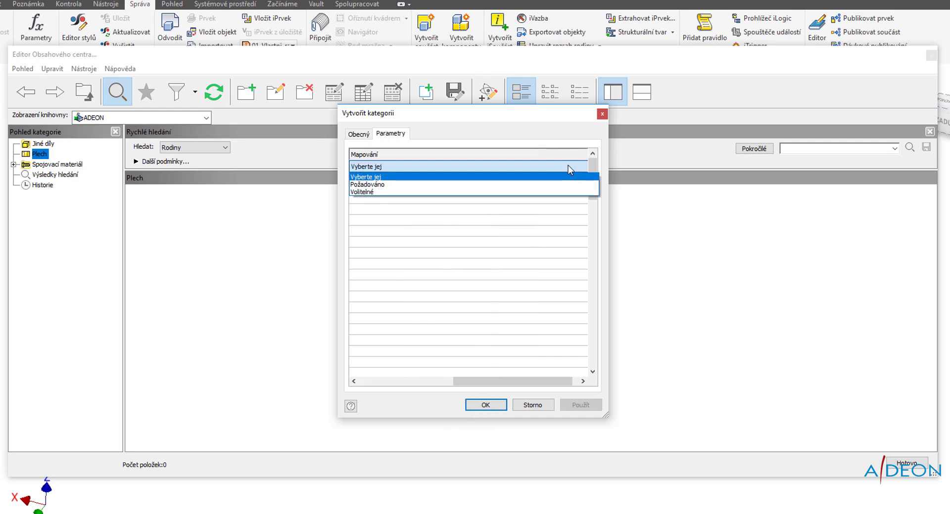
click(375, 185)
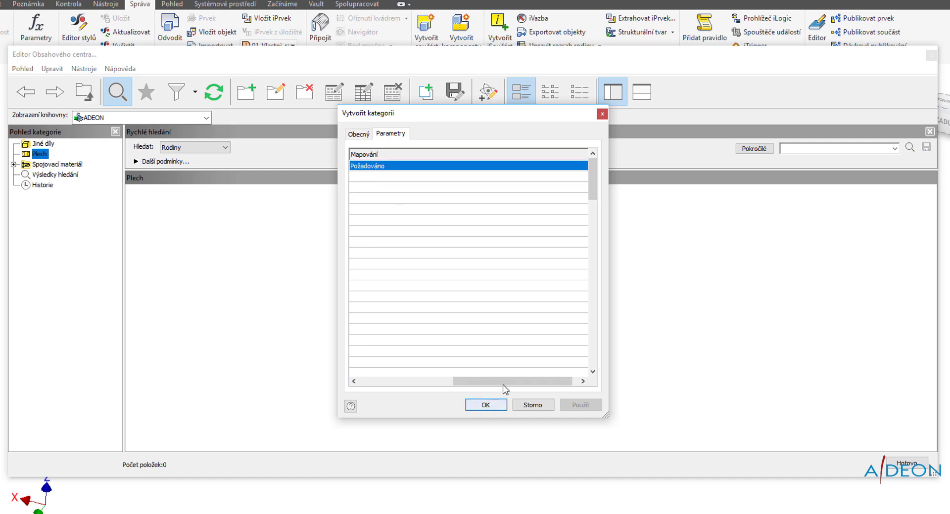
drag(500, 385, 387, 383)
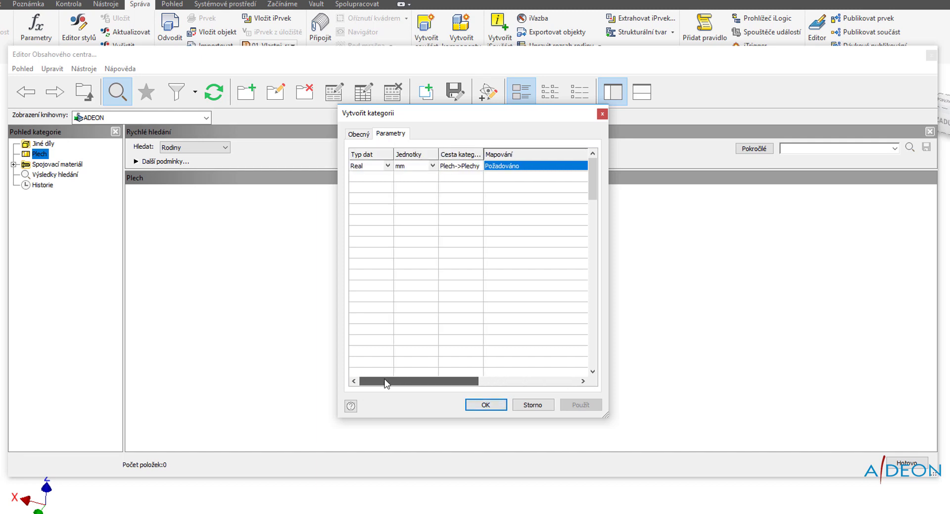
Step: Add a second required Real parameter, Šířka
click(376, 176)
right_click(381, 182)
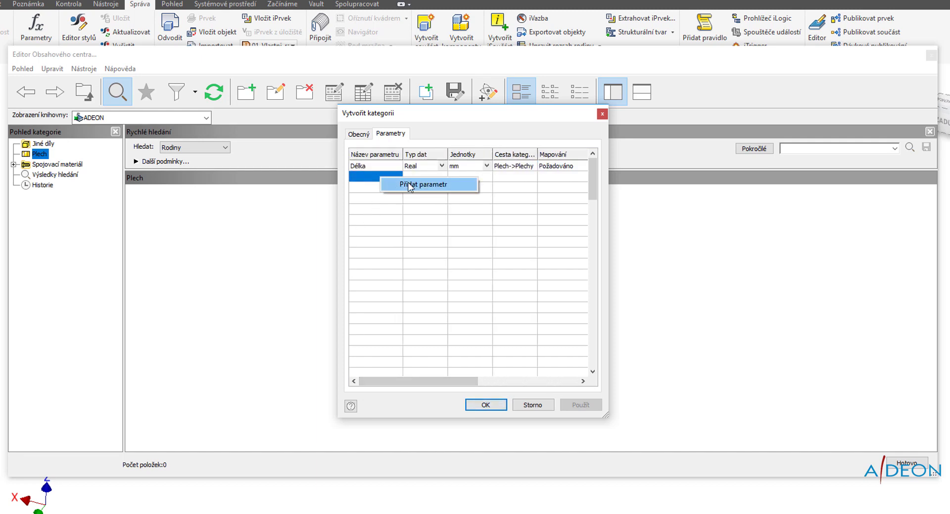
click(396, 188)
key(BackSpace)
key(BackSpace)
key(BackSpace)
text(Šířka)
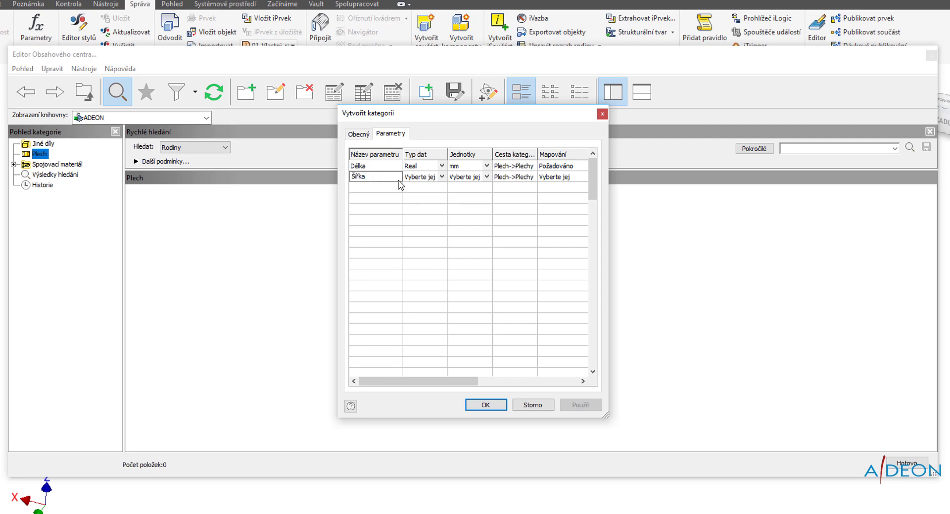
click(442, 177)
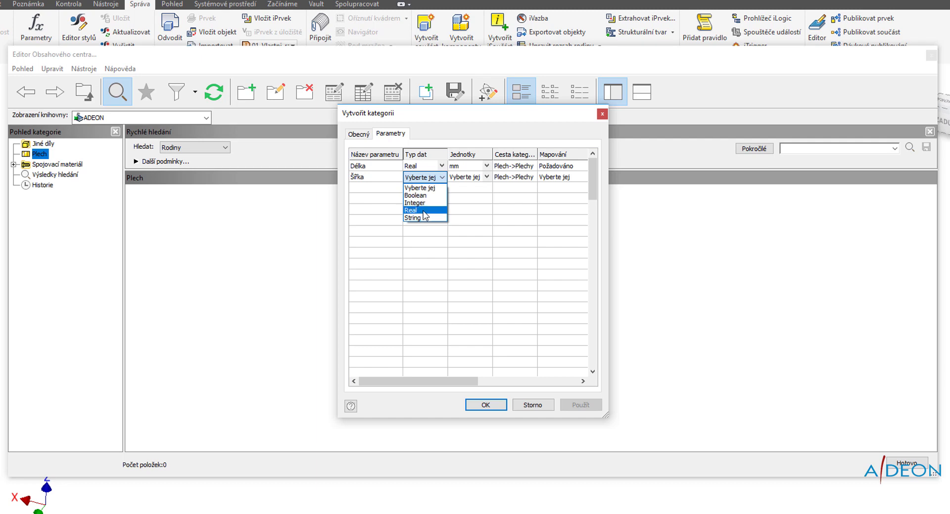
click(424, 210)
click(556, 184)
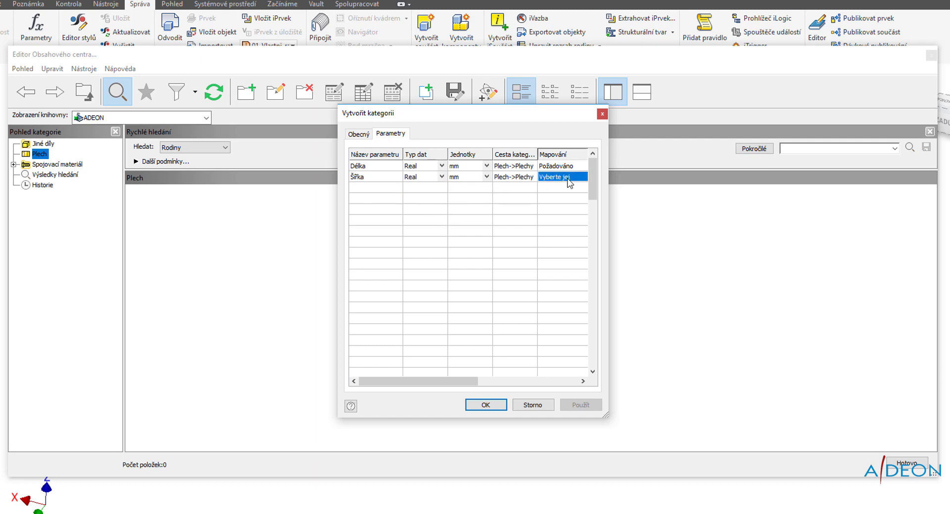
click(557, 201)
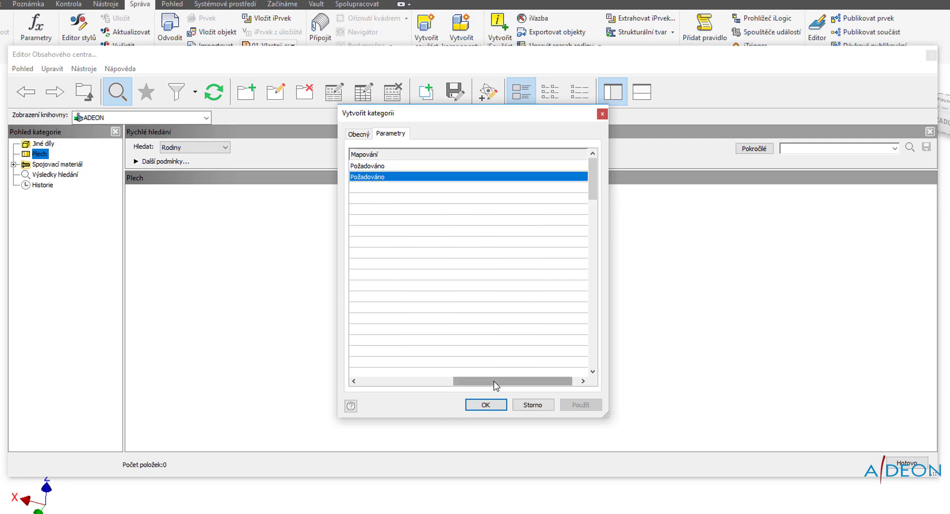
drag(494, 382, 380, 382)
click(424, 253)
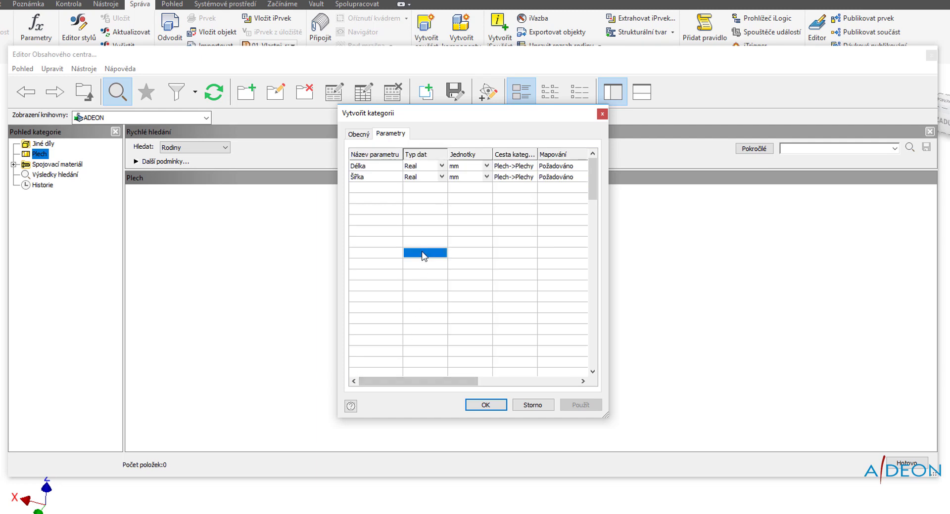
Step: Create the Plechy category, open it, and close the Content Center editor
click(485, 405)
double_click(159, 207)
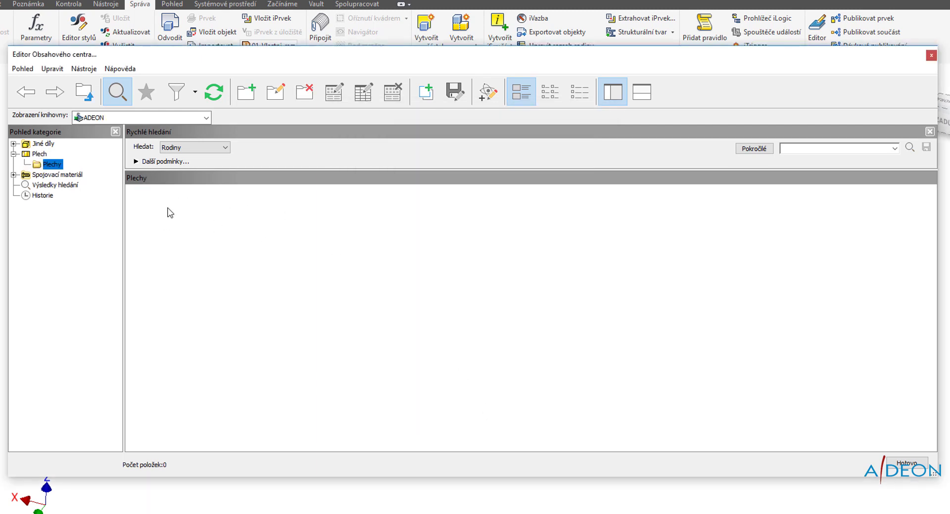
click(931, 56)
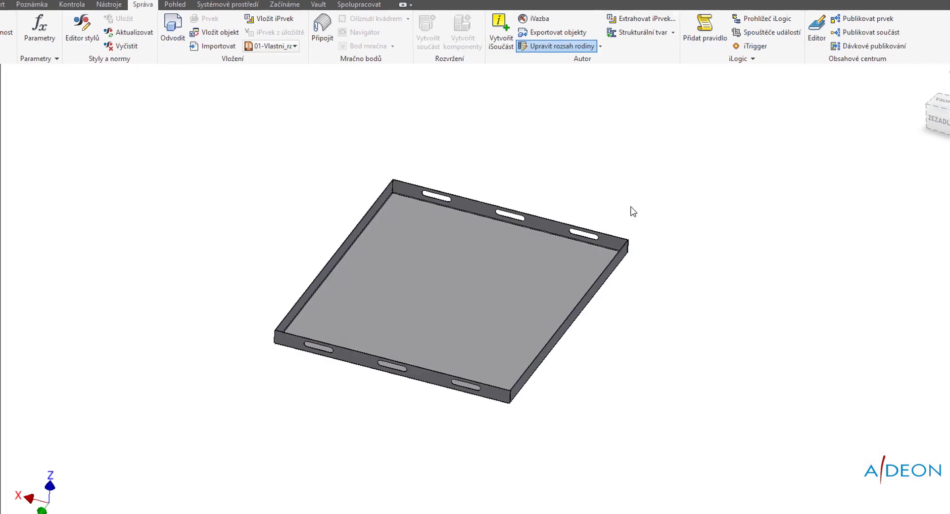
Step: Publish the tray to the ADEON library in Czech, targeting the Plech > Plechy category
click(852, 44)
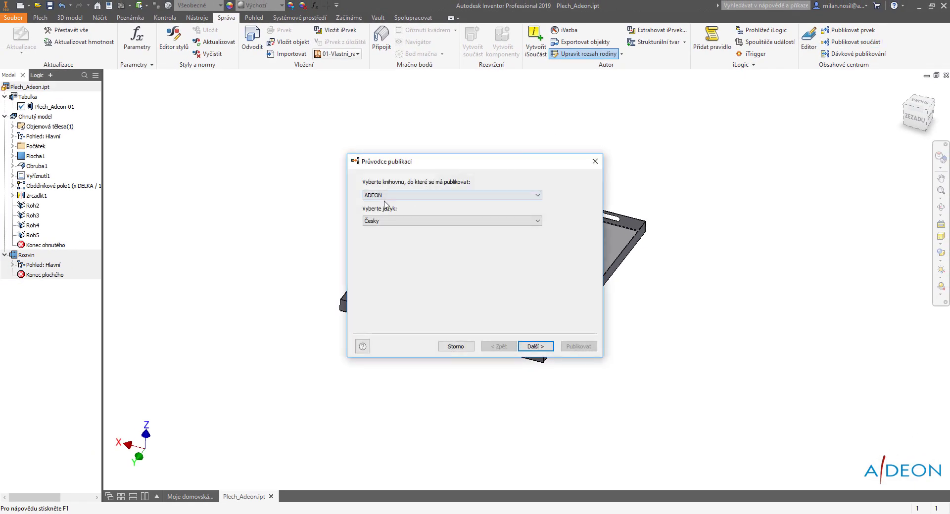
click(535, 346)
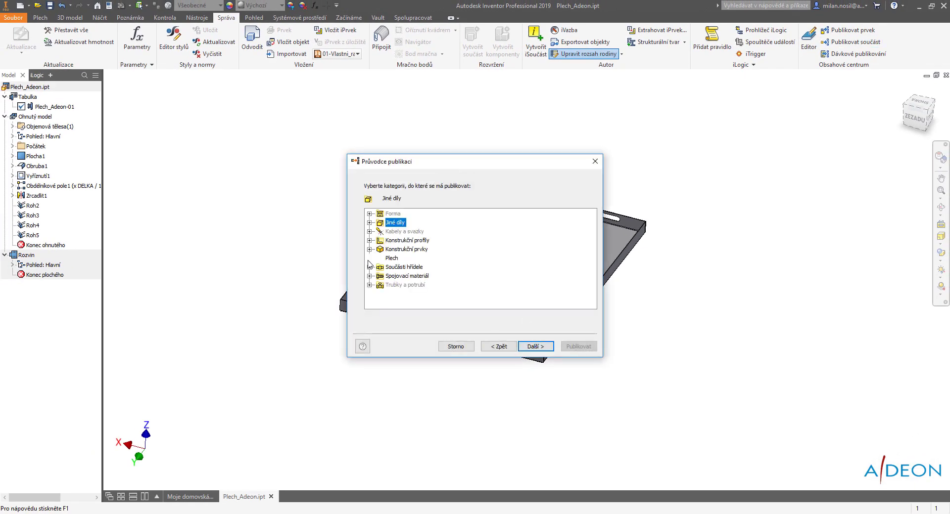
click(369, 258)
click(402, 293)
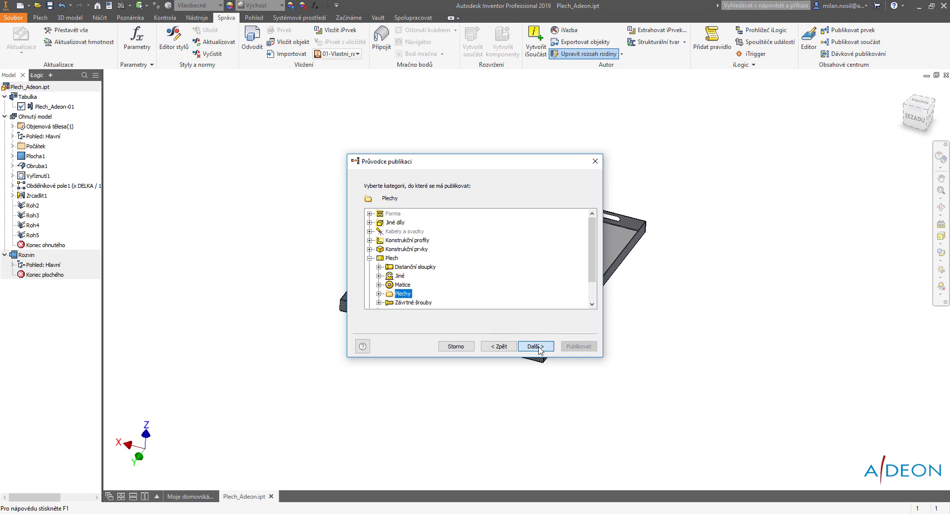
click(514, 208)
Step: Map Délka to the DELKA column and Šířka to the SIRKA column
click(514, 210)
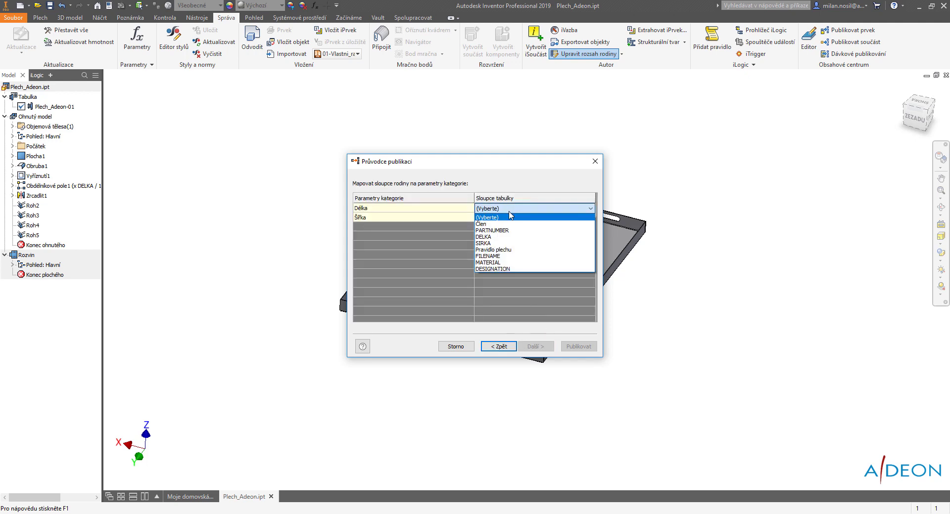
click(493, 241)
click(504, 218)
click(503, 218)
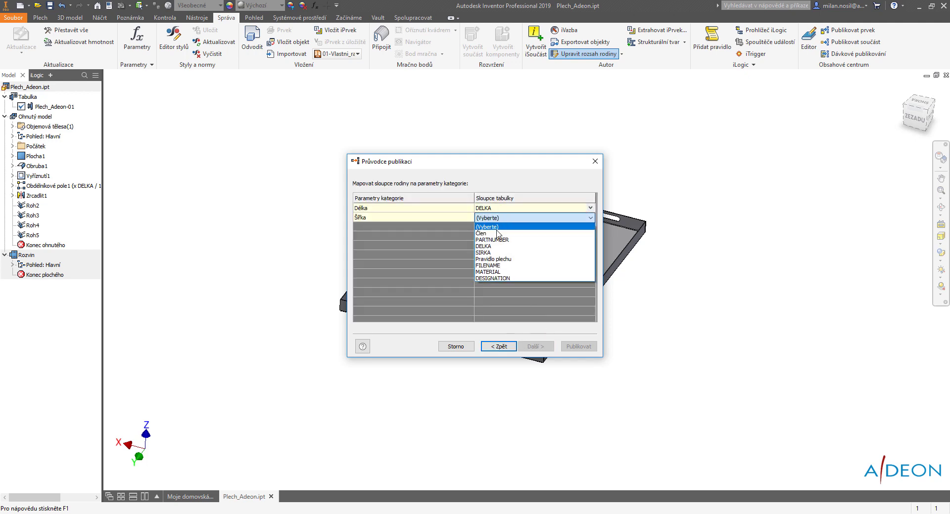
click(493, 255)
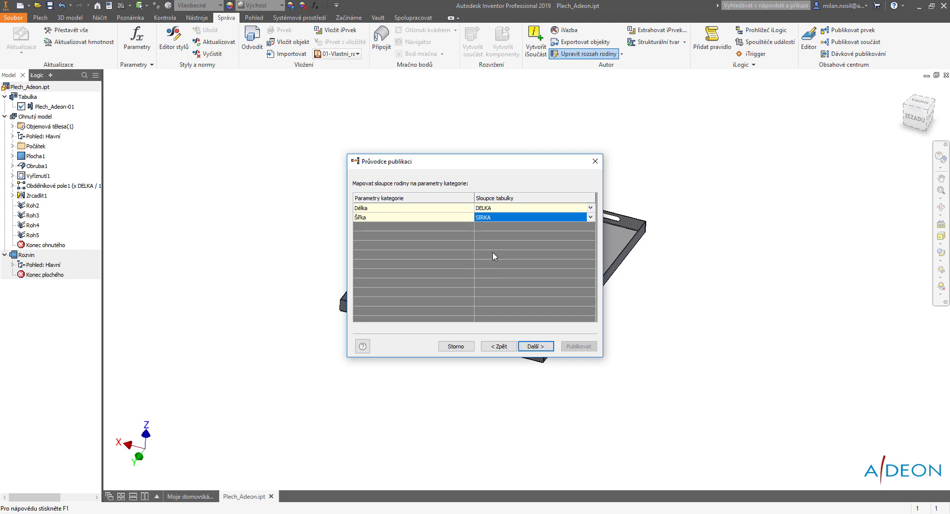
click(538, 348)
Step: Set DELKA, SIRKA and Pravidlo plechu as key columns
click(371, 218)
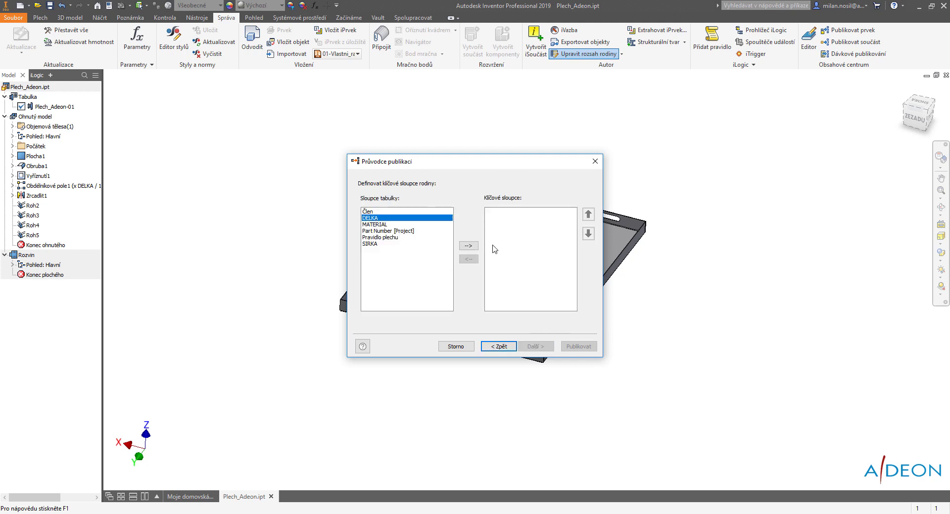
click(468, 246)
click(391, 238)
click(468, 246)
click(400, 231)
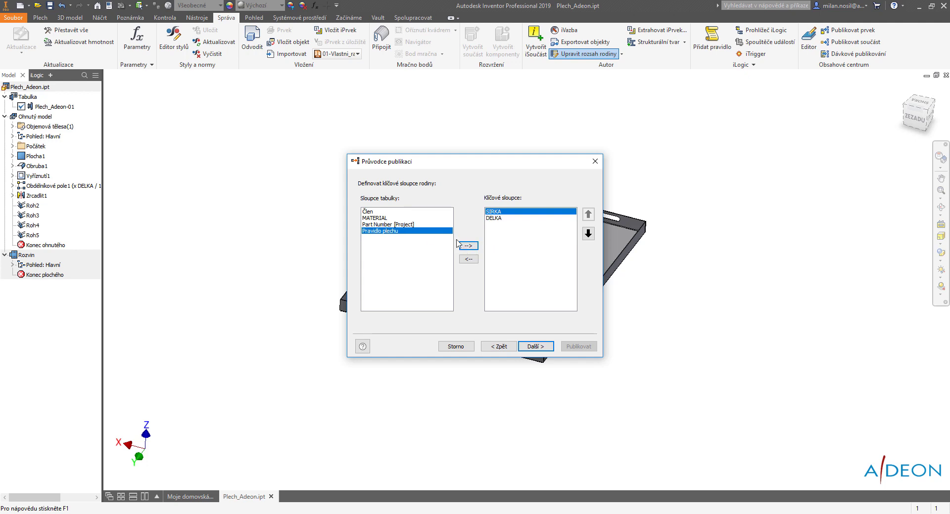
click(468, 246)
click(544, 348)
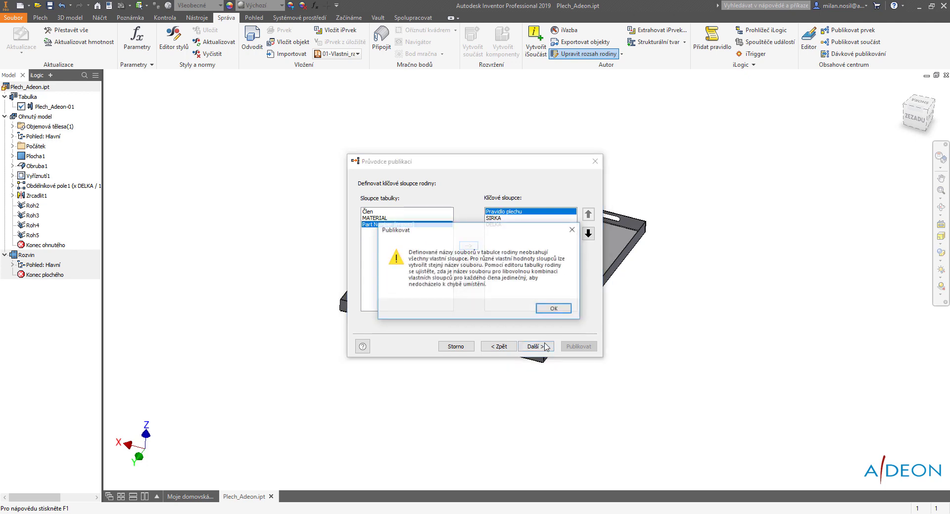
Step: Fill in the family properties with organization Adeon and publish family Plech_Adeon
click(554, 309)
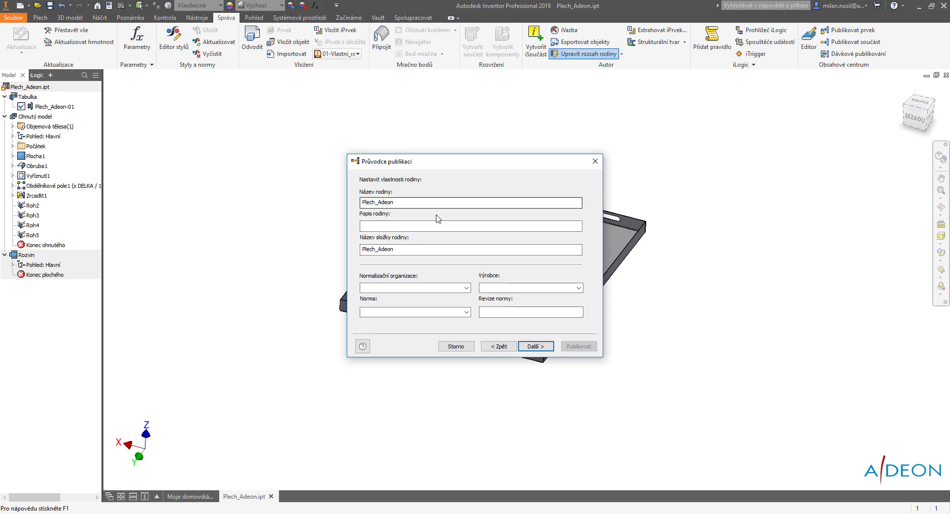
click(415, 287)
text(Adeon)
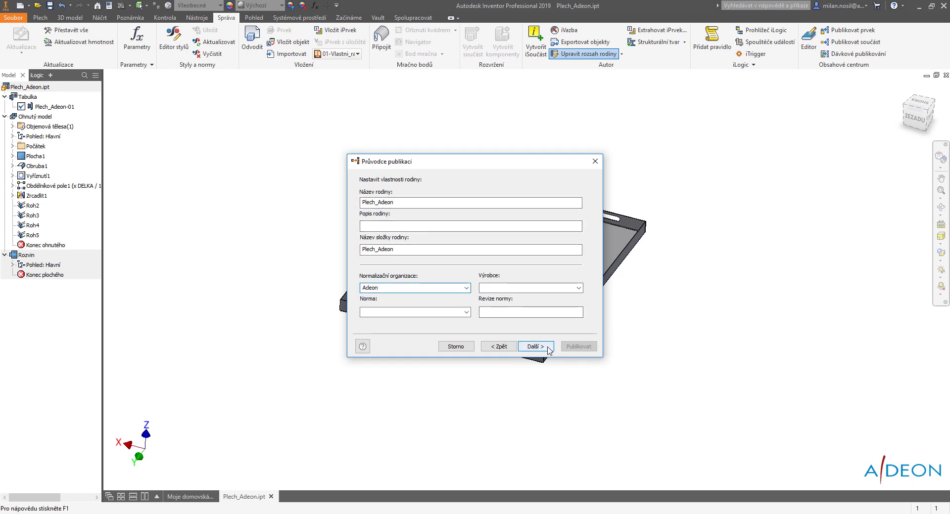
click(544, 346)
click(582, 348)
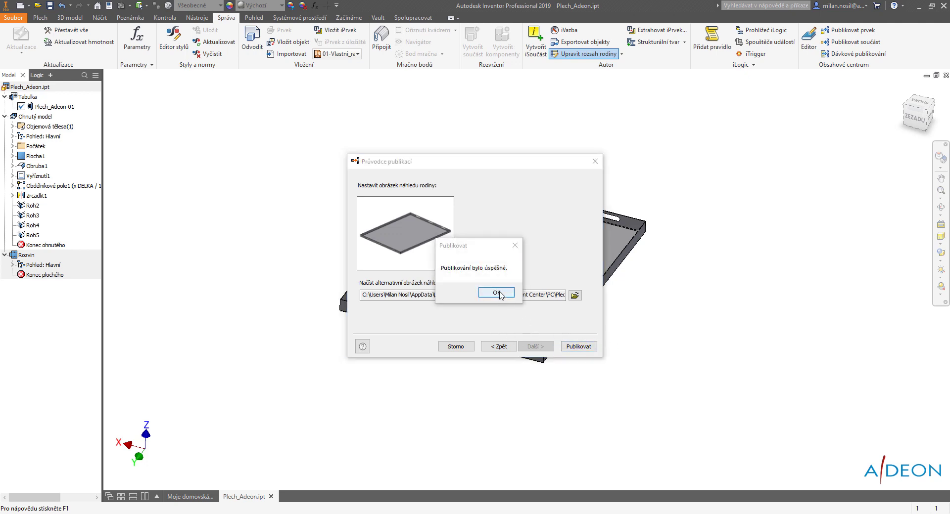
click(501, 295)
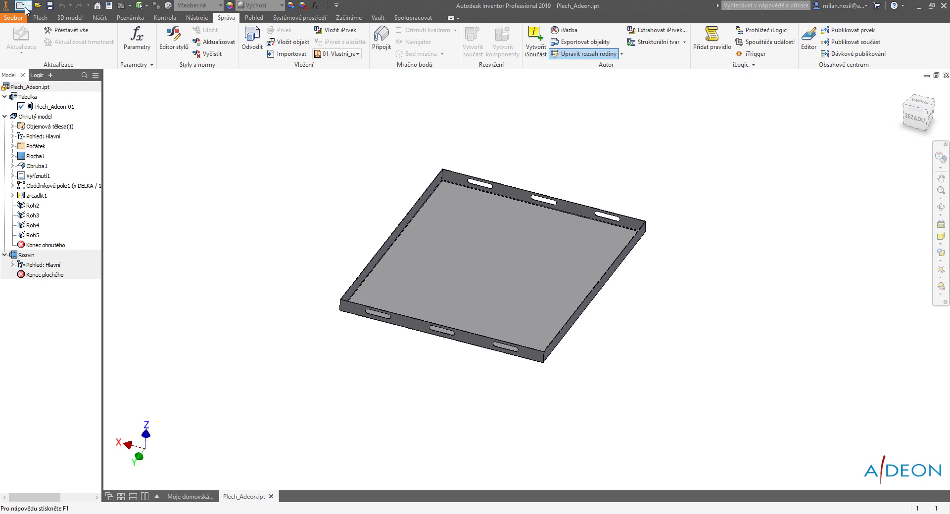
Step: In the Plech_Adeon family table, remove the sheet rule from the DESIGNATION expression, giving 500-400
click(808, 40)
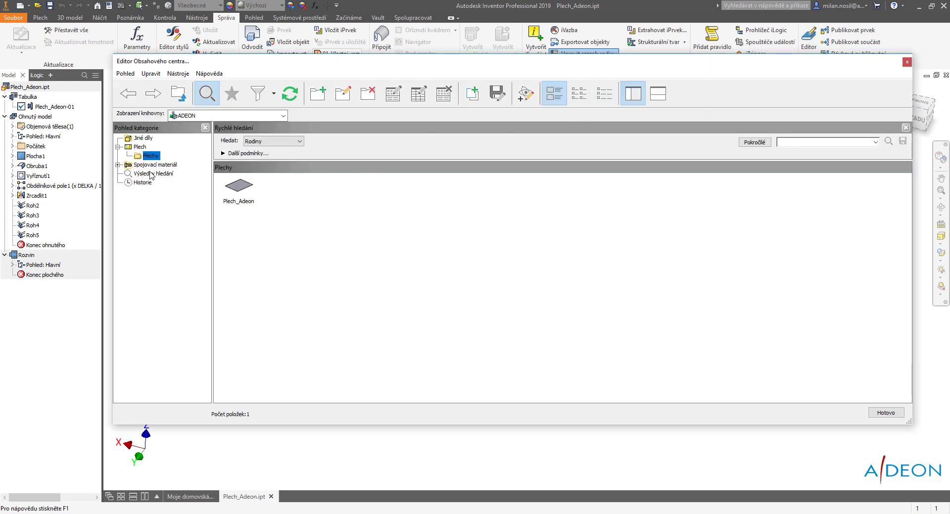
right_click(243, 186)
click(269, 206)
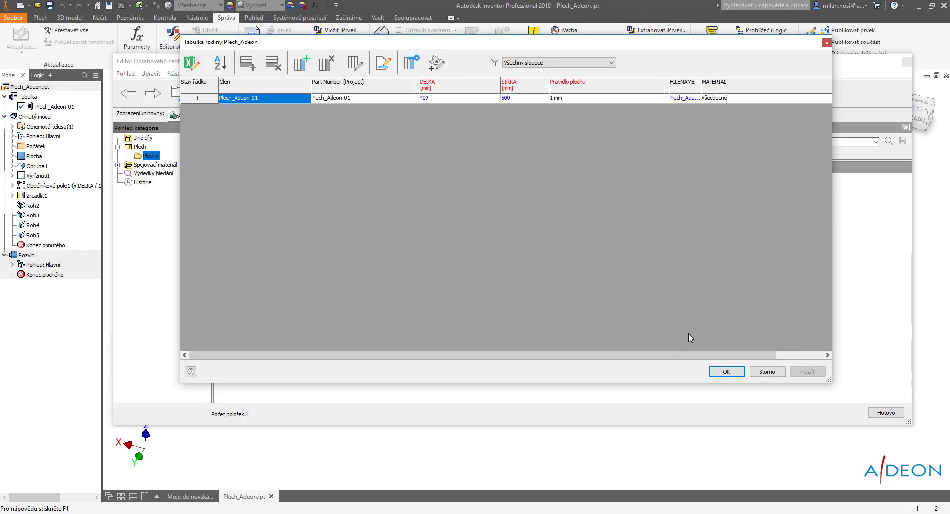
drag(681, 355, 706, 355)
double_click(756, 84)
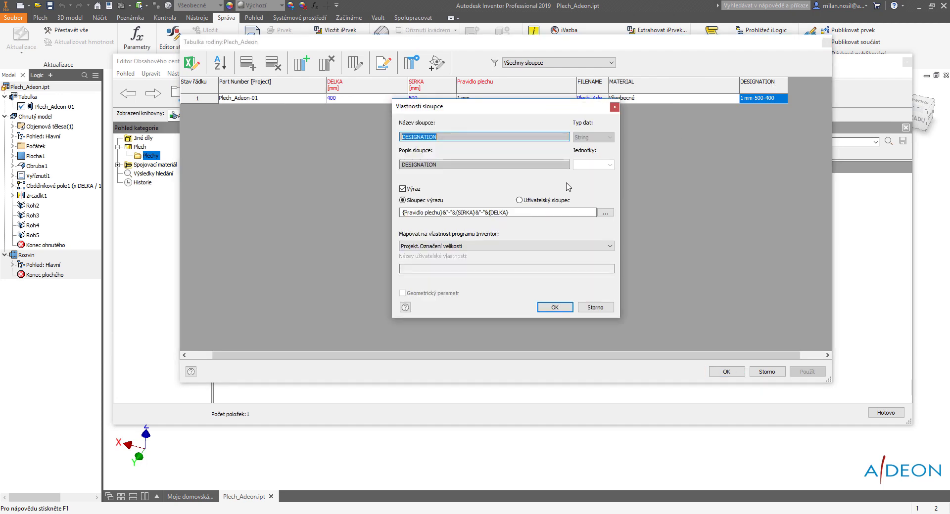
click(448, 213)
click(455, 212)
drag(456, 213, 250, 197)
key(BackSpace)
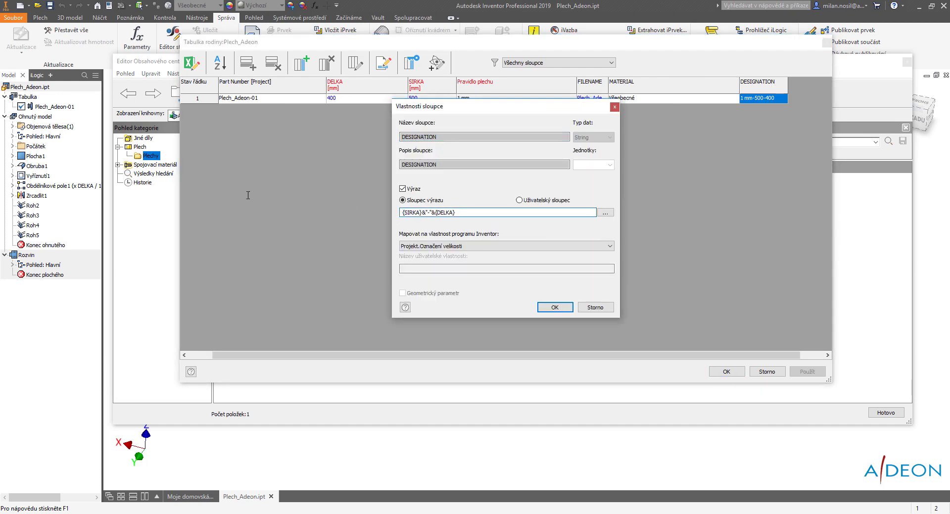
click(554, 307)
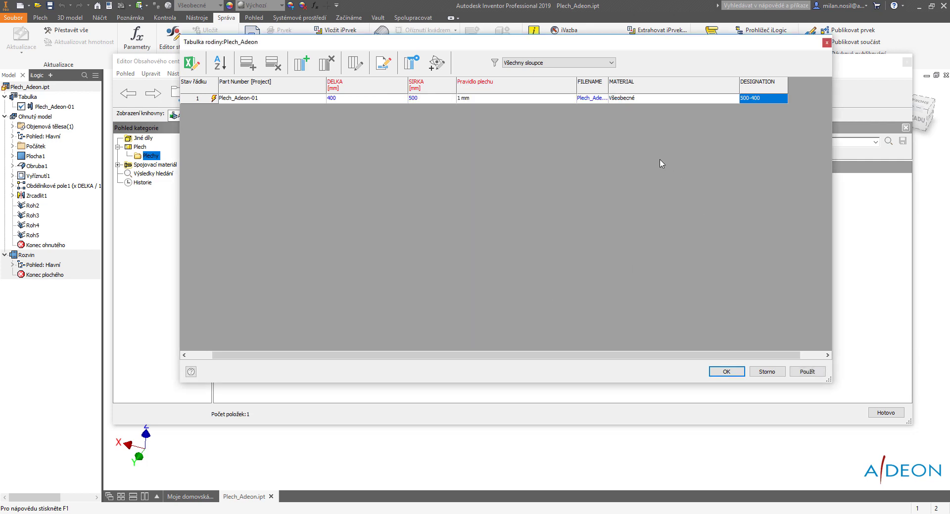
Step: Build the FILENAME expression from the member name and DESIGNATION, and widen its column
right_click(596, 98)
click(623, 162)
click(430, 212)
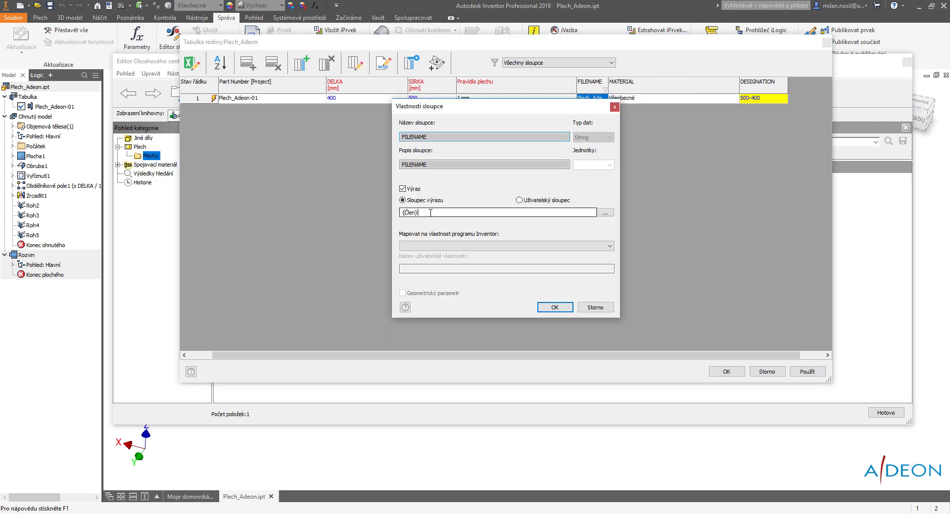
text(")
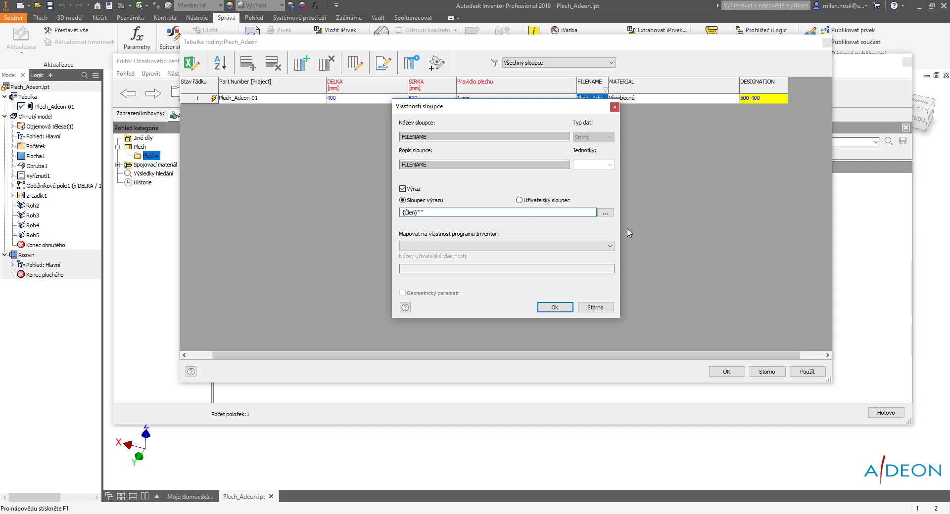
click(605, 212)
double_click(614, 285)
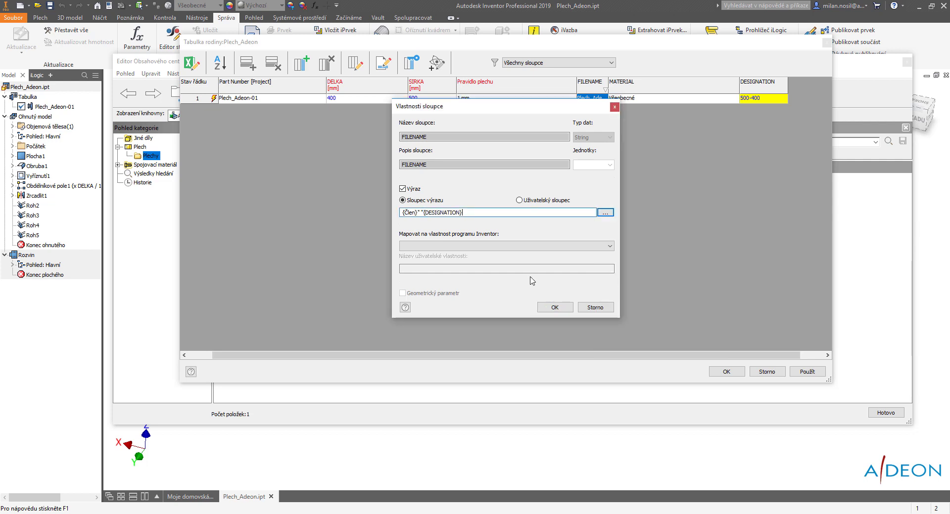
click(555, 308)
drag(607, 86, 673, 89)
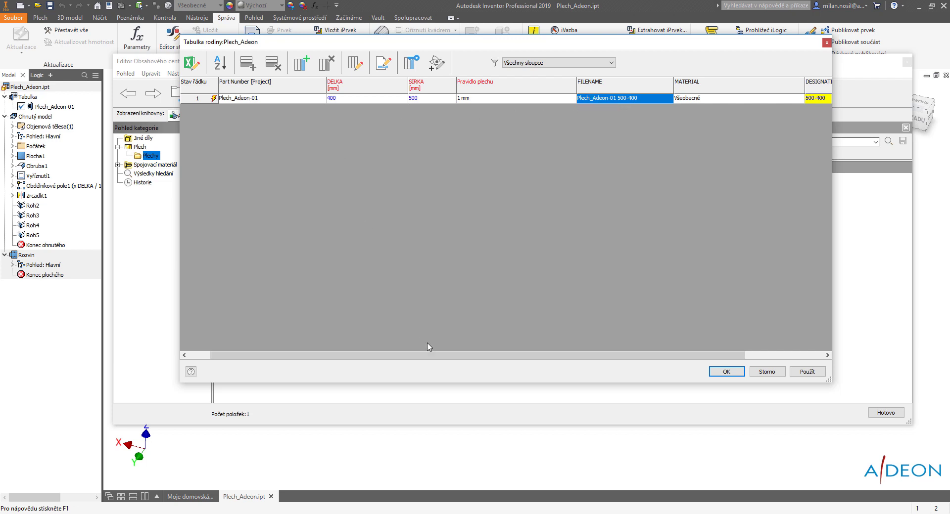
Step: Rename the member from Plech_Adeon-01 to Plech_Adeon
drag(428, 355, 255, 347)
click(262, 99)
click(262, 99)
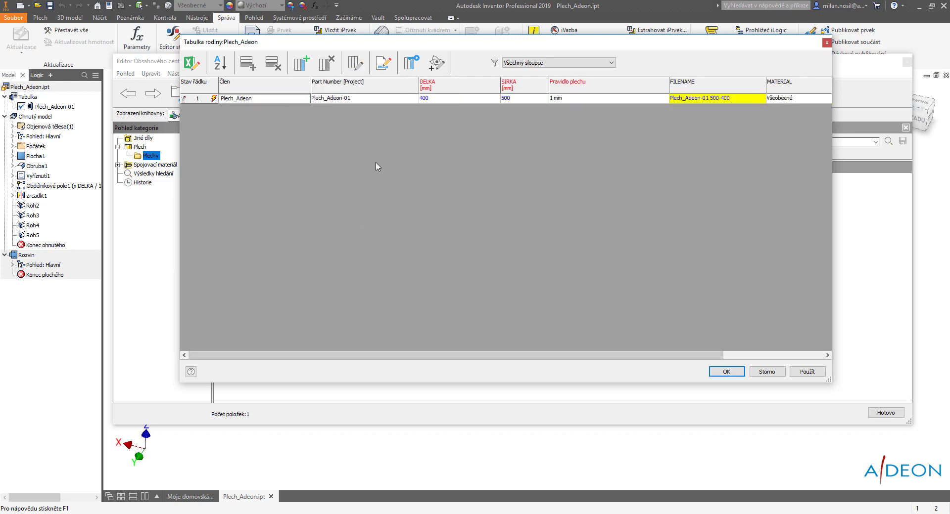
key(Return)
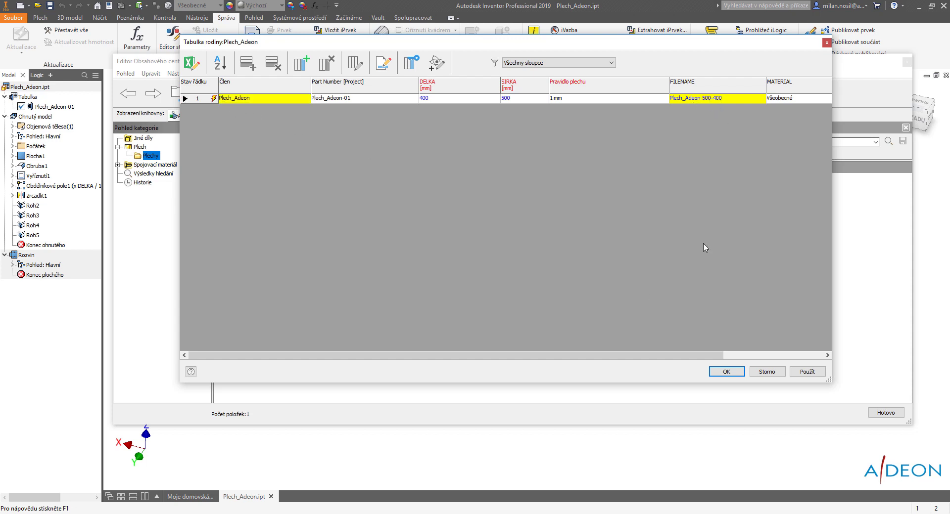
Step: Save the family table edits and reopen the Plech_Adeon family table
click(726, 372)
click(529, 294)
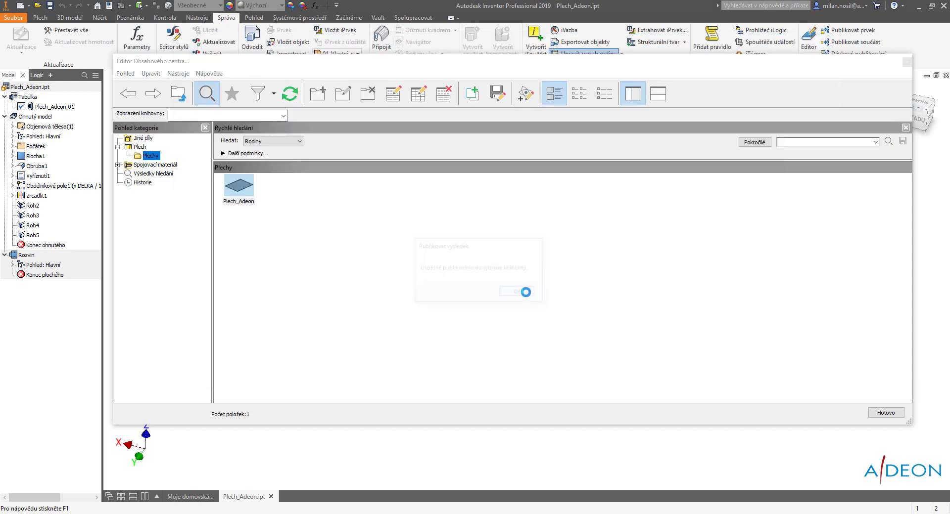
right_click(246, 187)
click(282, 198)
Step: Set the MATERIAL column expression to Nerezová ocel
right_click(781, 88)
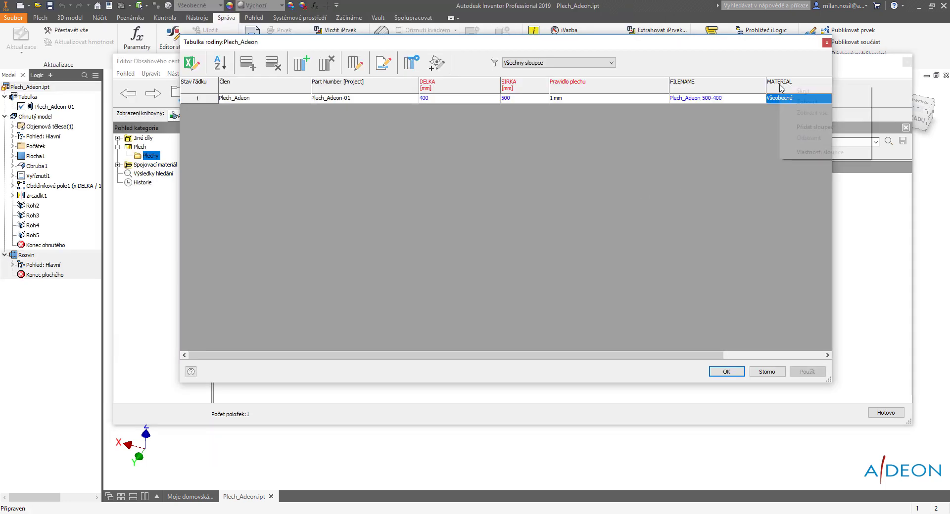
click(819, 152)
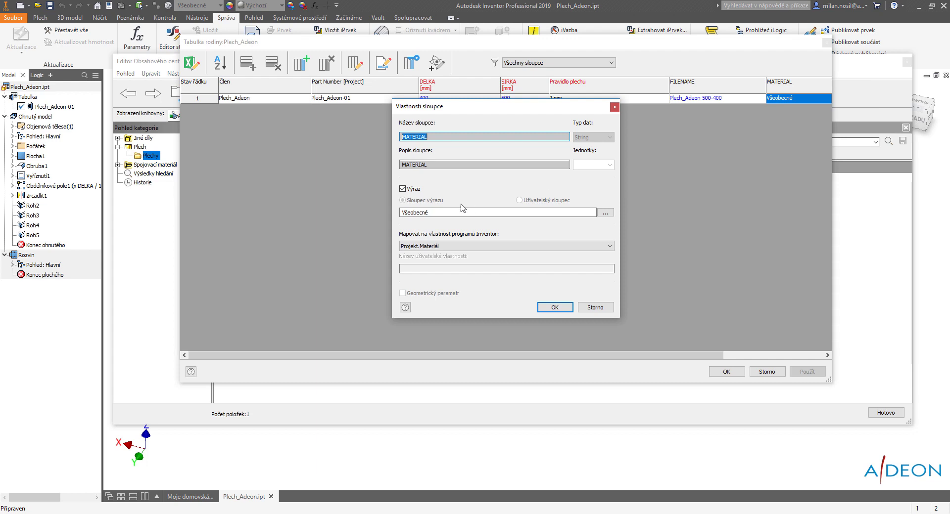
click(605, 213)
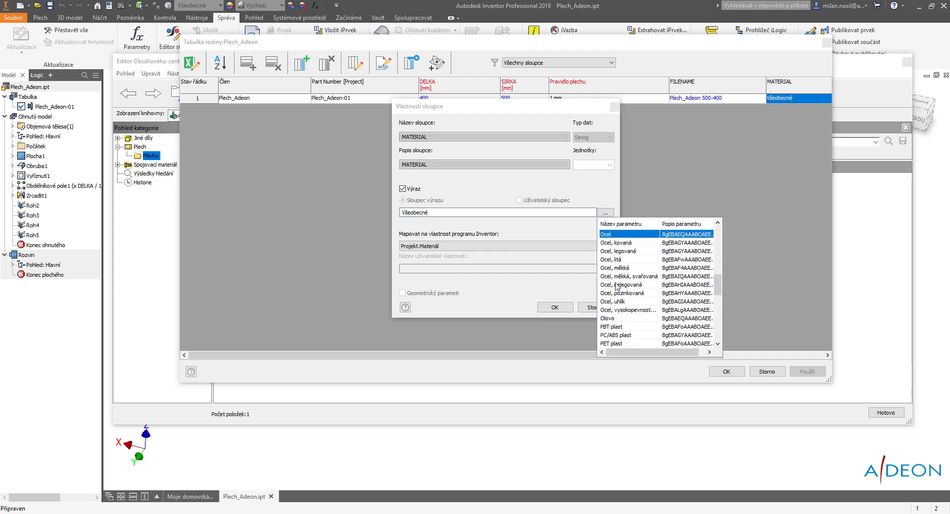
scroll(613, 279, down, 3)
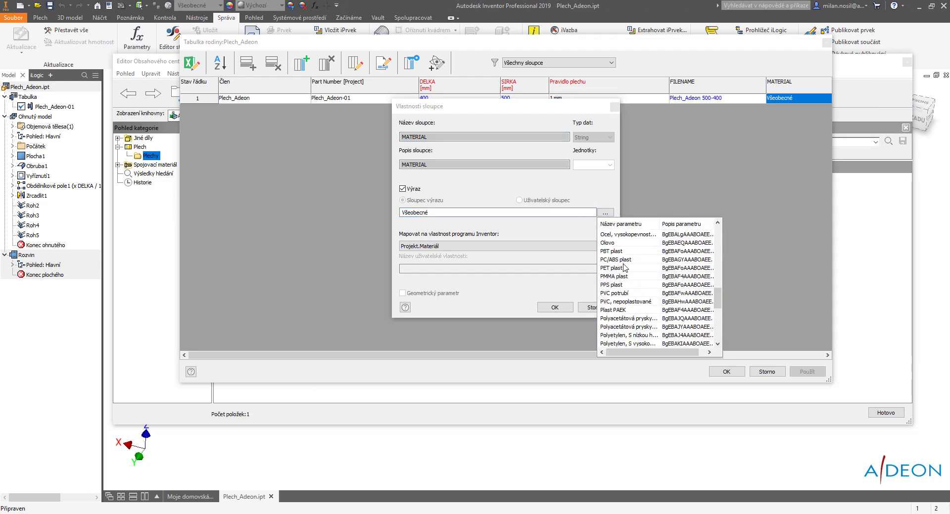
scroll(616, 277, down, 3)
key(n)
click(620, 236)
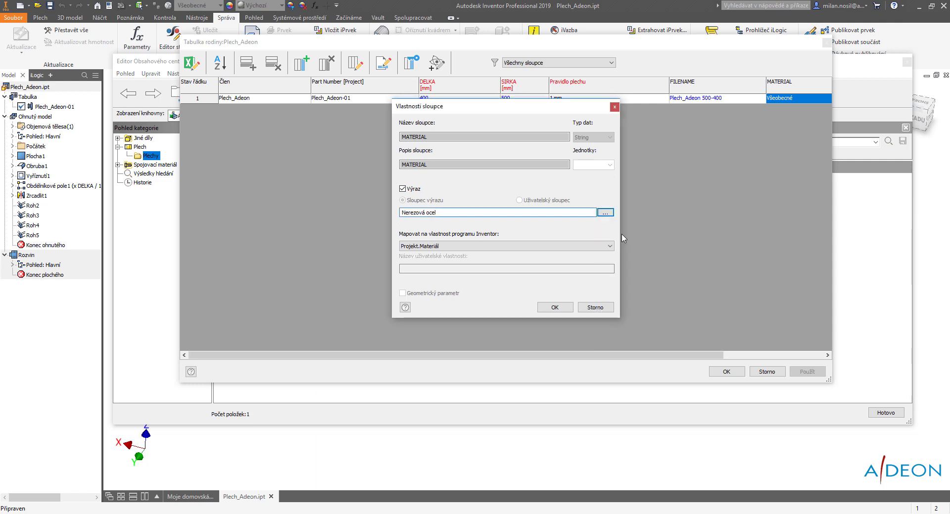
click(554, 307)
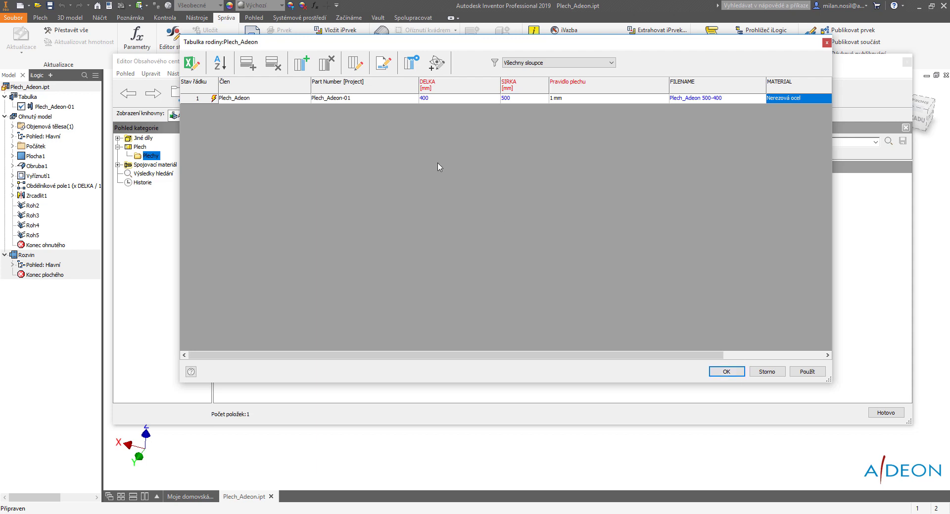
Step: Make Part Number an expression of {FILENAME} and save the table to the library
double_click(382, 87)
click(402, 188)
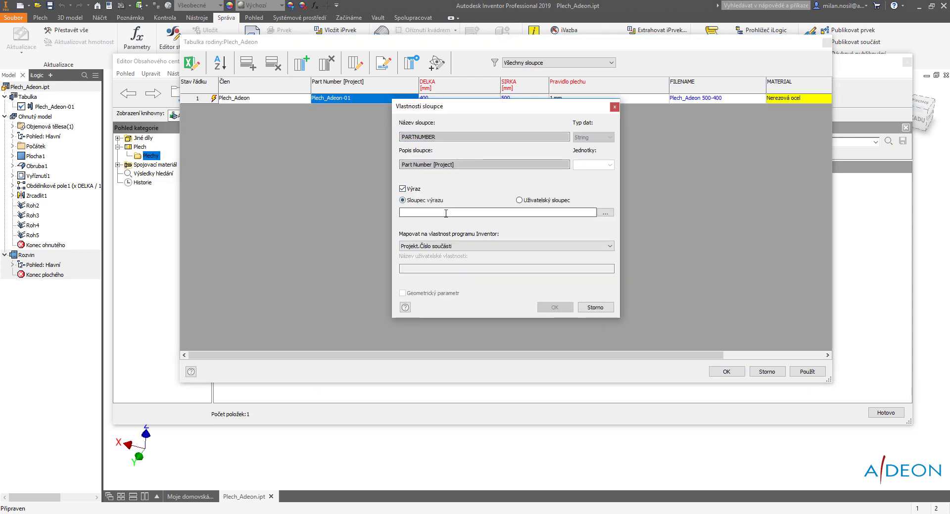
click(605, 212)
click(612, 268)
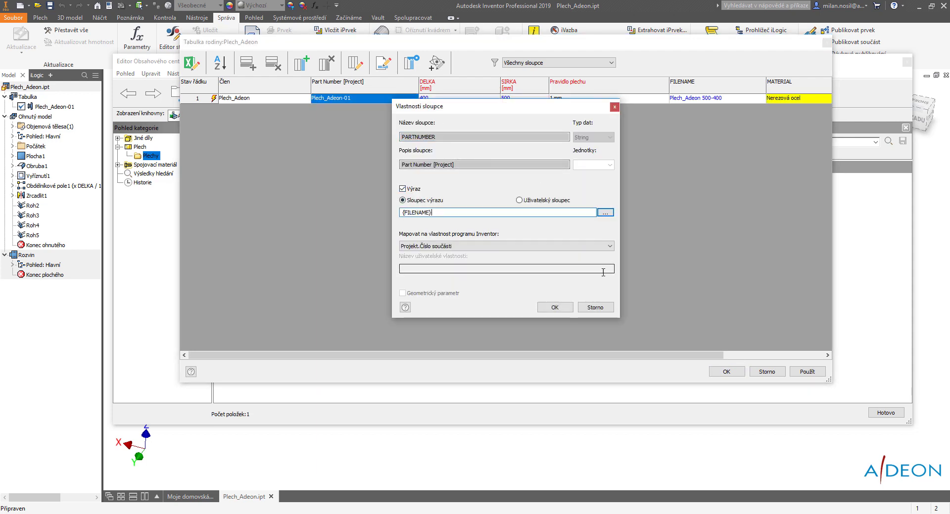
click(567, 308)
click(726, 371)
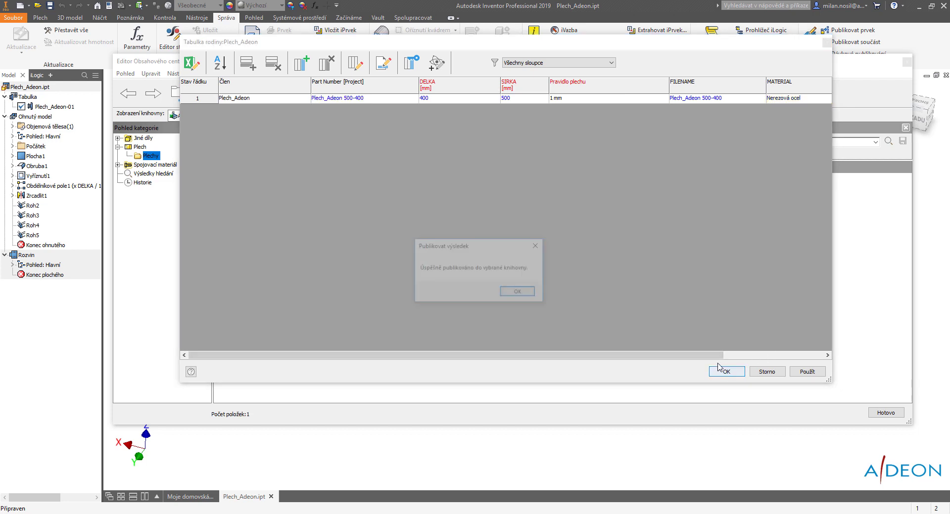
click(516, 294)
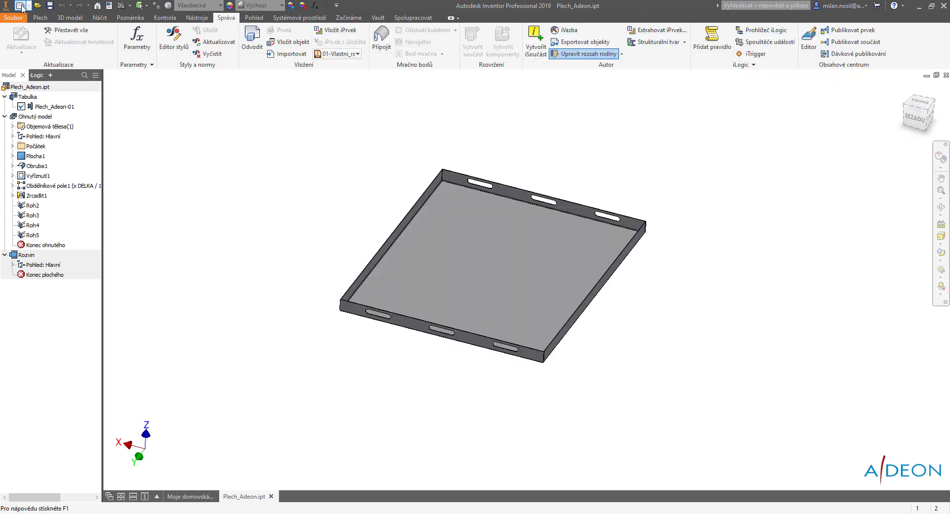
Step: Create a new assembly and choose the Plech_Adeon family from Content Center
click(20, 6)
double_click(433, 217)
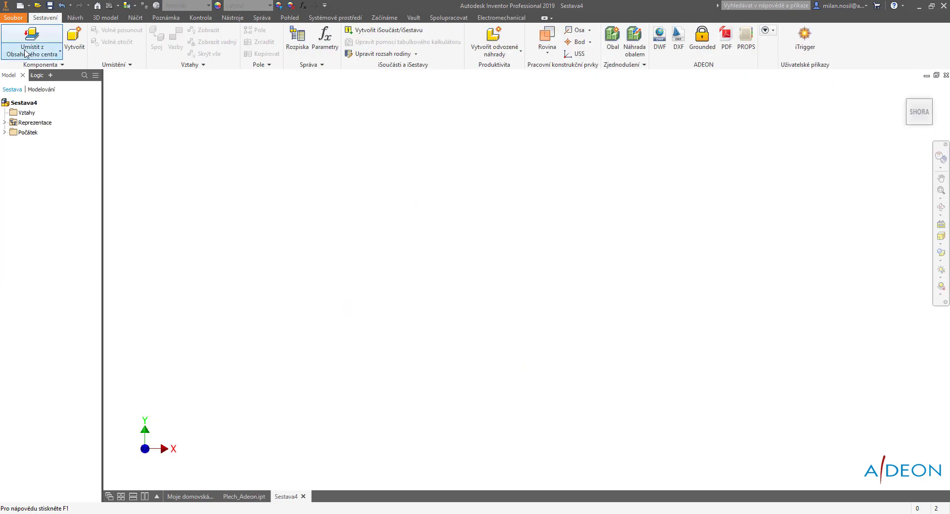
click(31, 39)
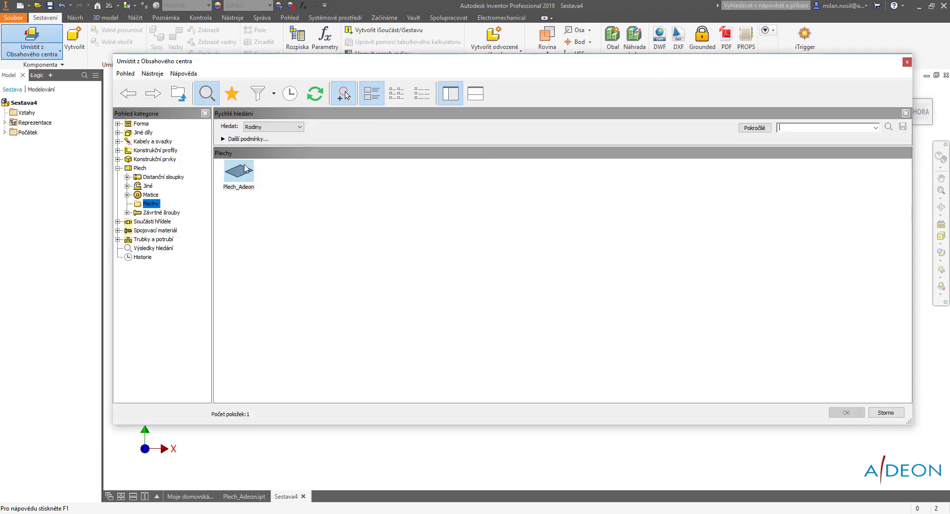
double_click(247, 173)
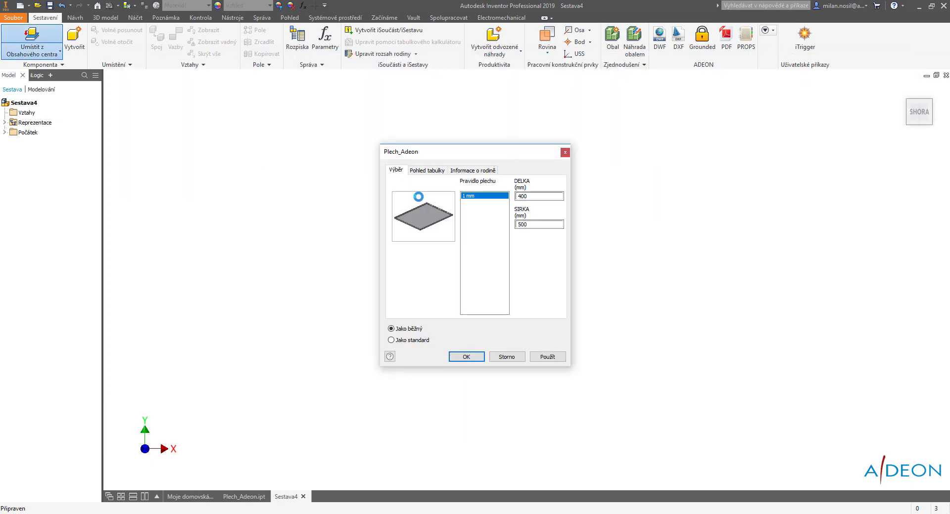
Step: Place one tray with DELKA 700 and SIRKA 450, saved as Plech_Adeon 450-700.ipt
key(Tab)
key(Tab)
click(466, 357)
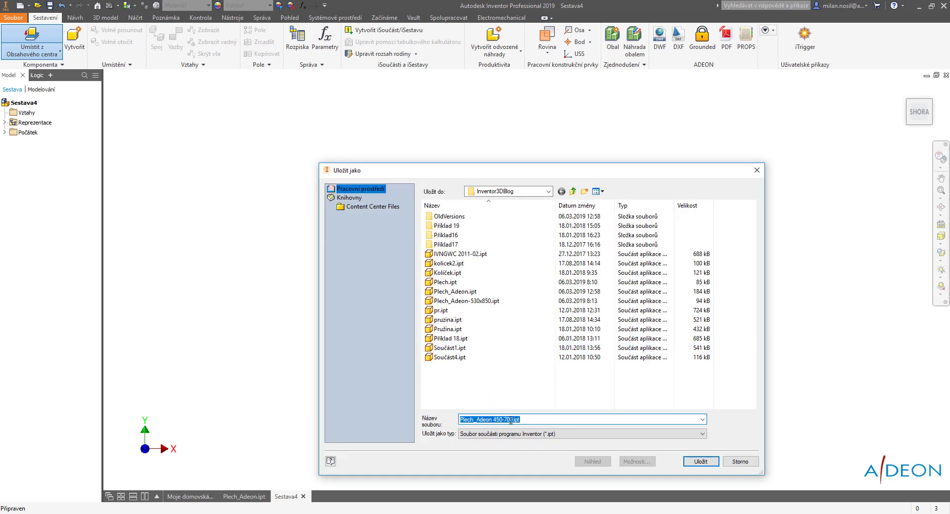
click(698, 462)
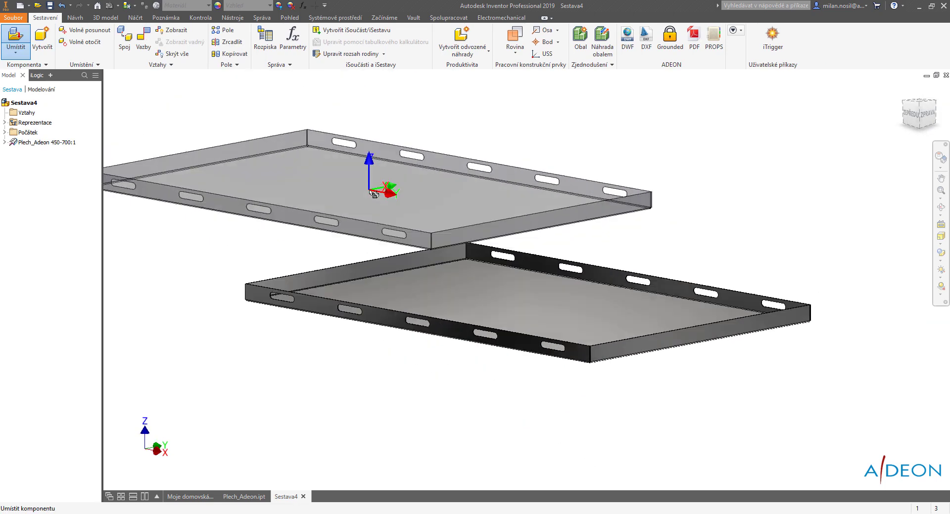
right_click(414, 187)
click(439, 190)
key(F6)
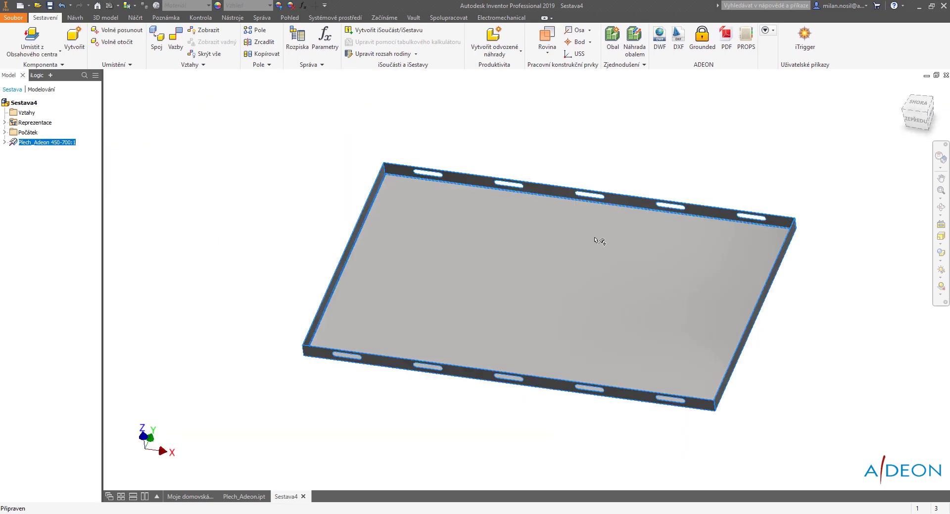
Step: Open Plech_Adeon 450-700 with its flat pattern in its own window, then return to Sestava4
double_click(596, 241)
click(656, 42)
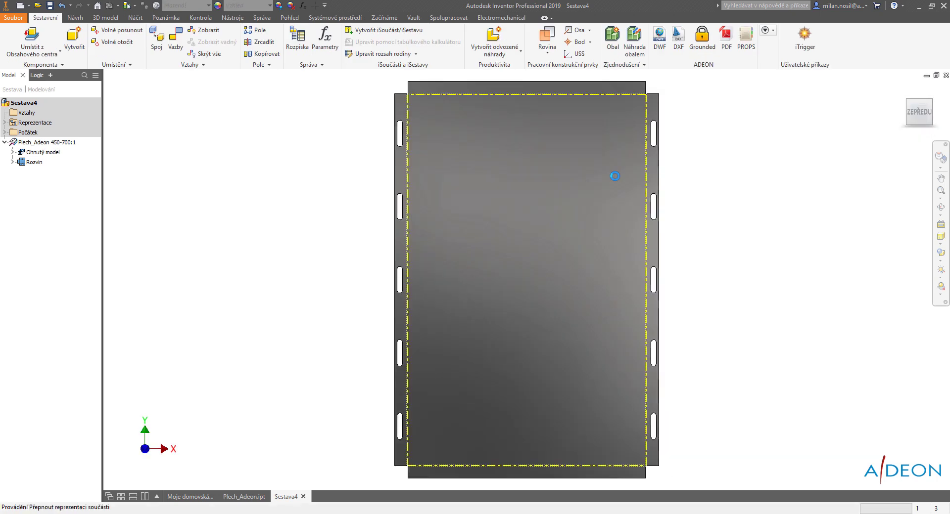
click(624, 32)
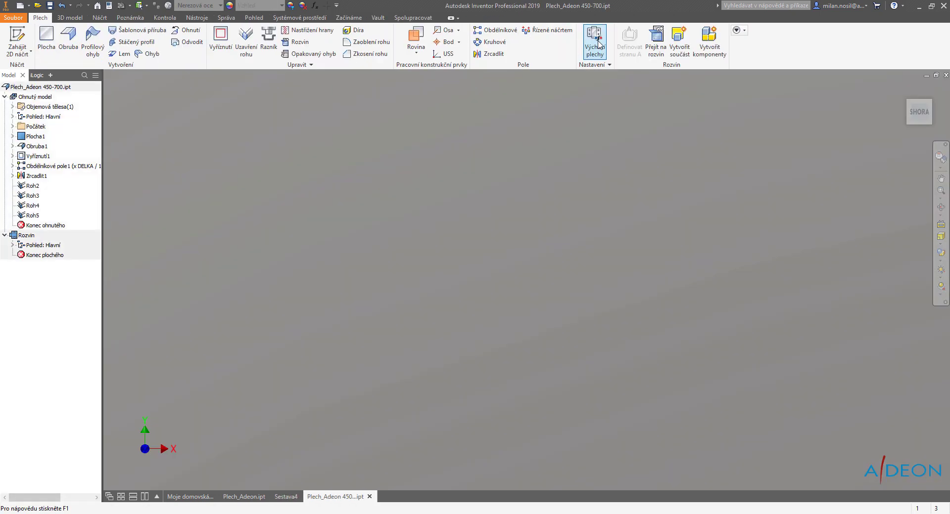
key(F6)
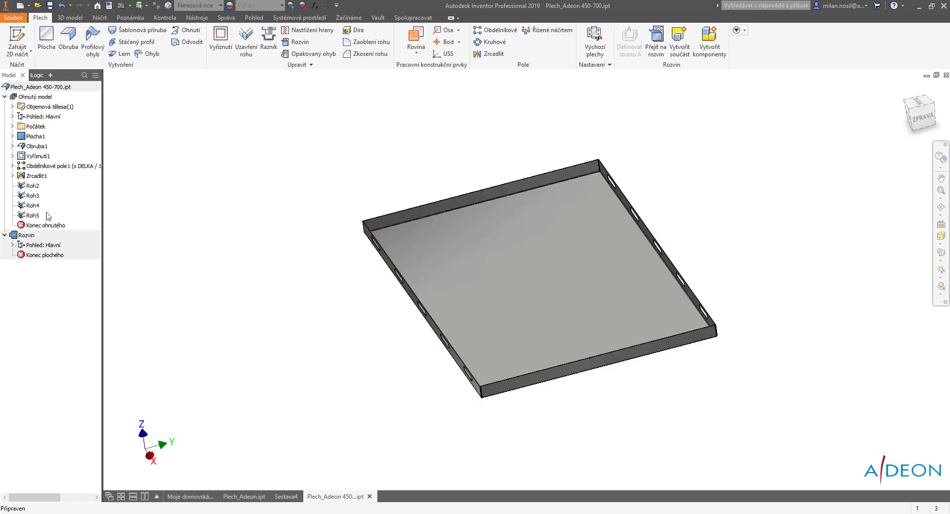
click(286, 497)
Step: Pick the Plech_Adeon family from the Content Center with DELKA 800 and SIRKA 350
click(16, 50)
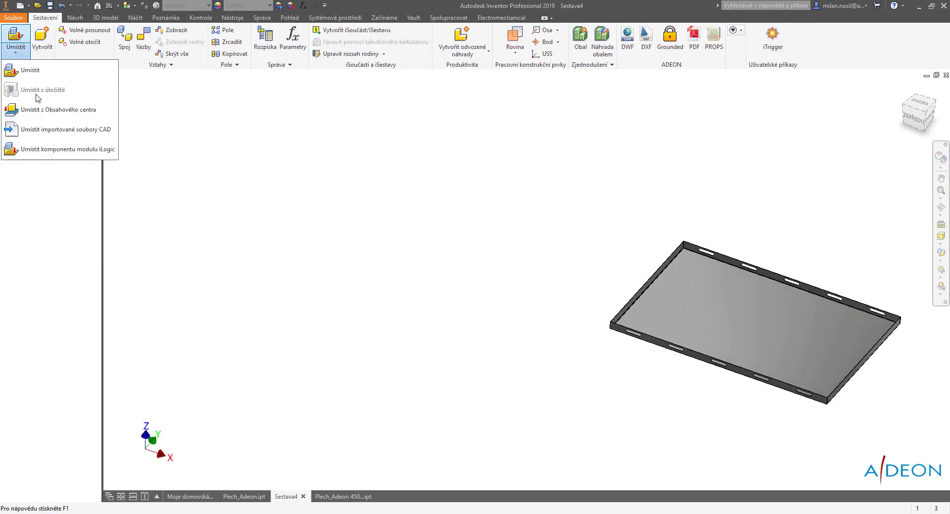
click(37, 97)
double_click(257, 184)
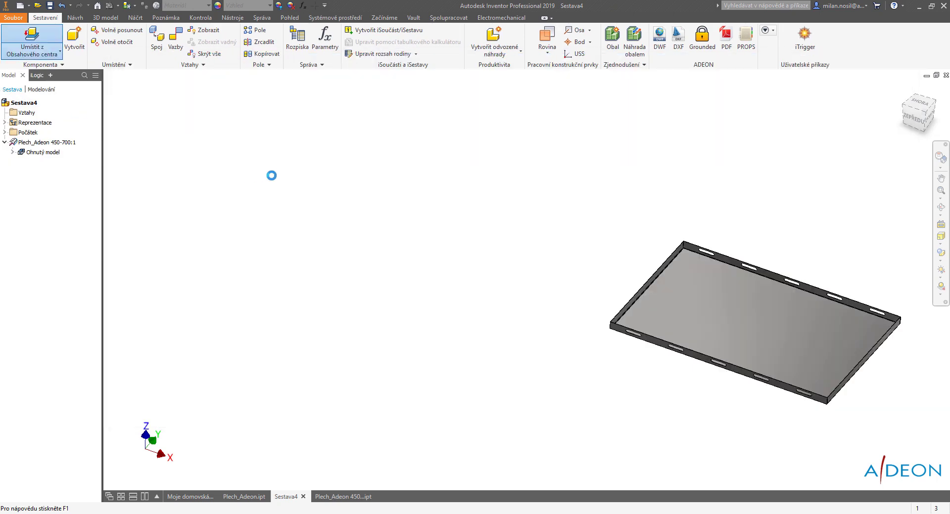
click(534, 197)
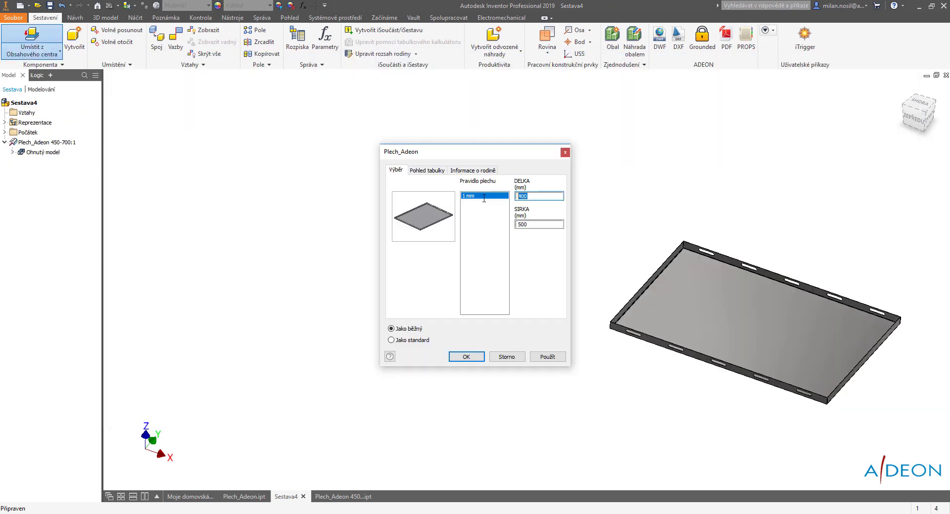
key(Tab)
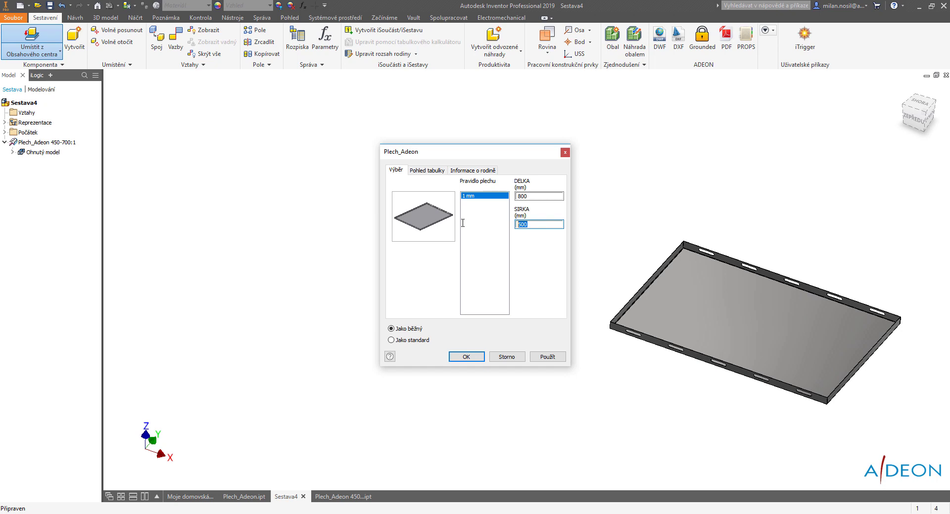
text(350)
click(464, 357)
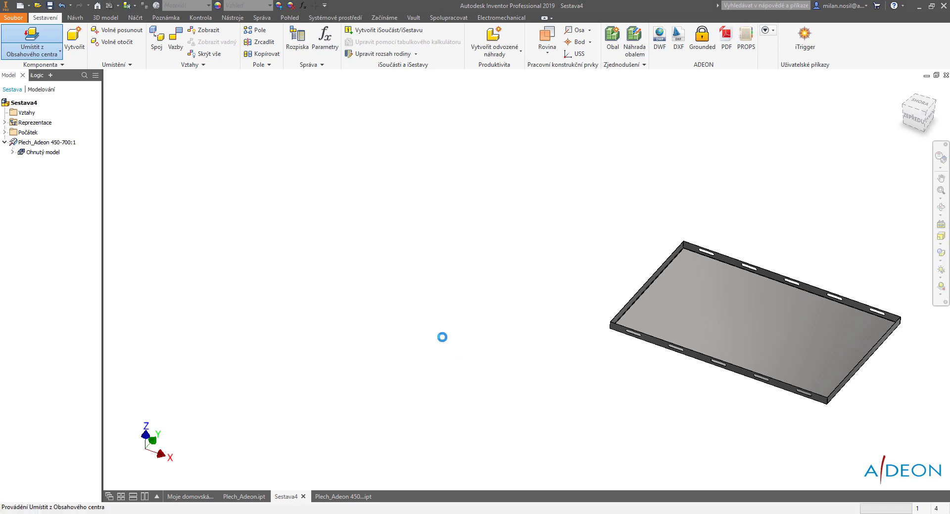
Step: Place the 350-800 tray once in the assembly, then open it and show its flat pattern
click(446, 211)
right_click(517, 178)
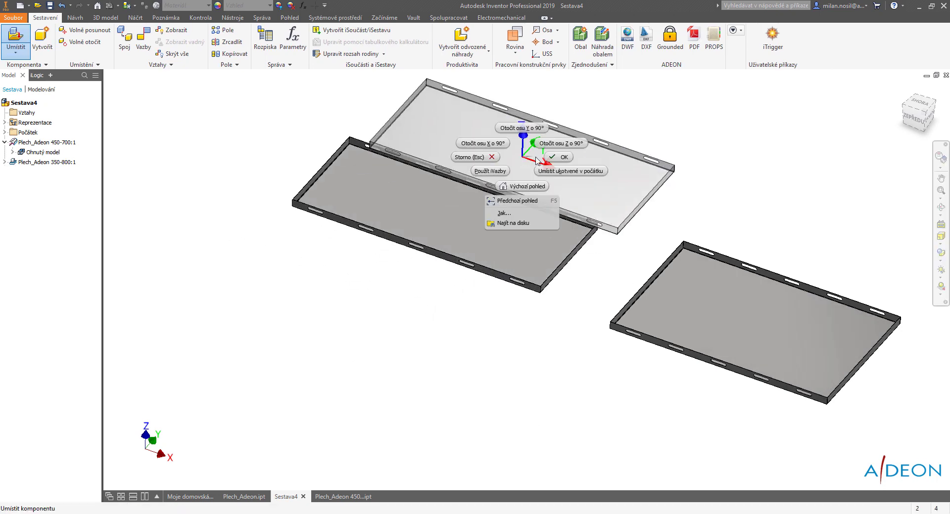
key(Escape)
double_click(472, 216)
click(656, 40)
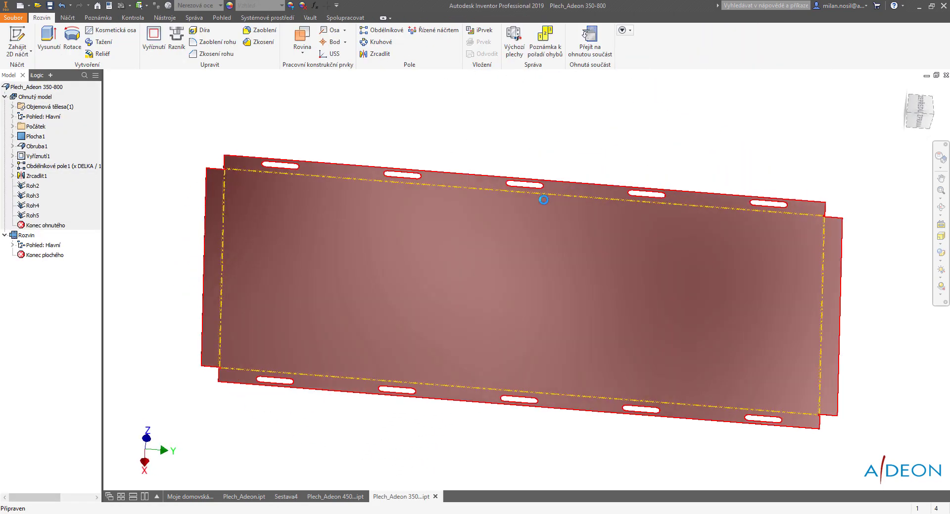
Step: Switch back to Sestava4 and show the 450-700 and 350-800 trays in the home view
click(612, 44)
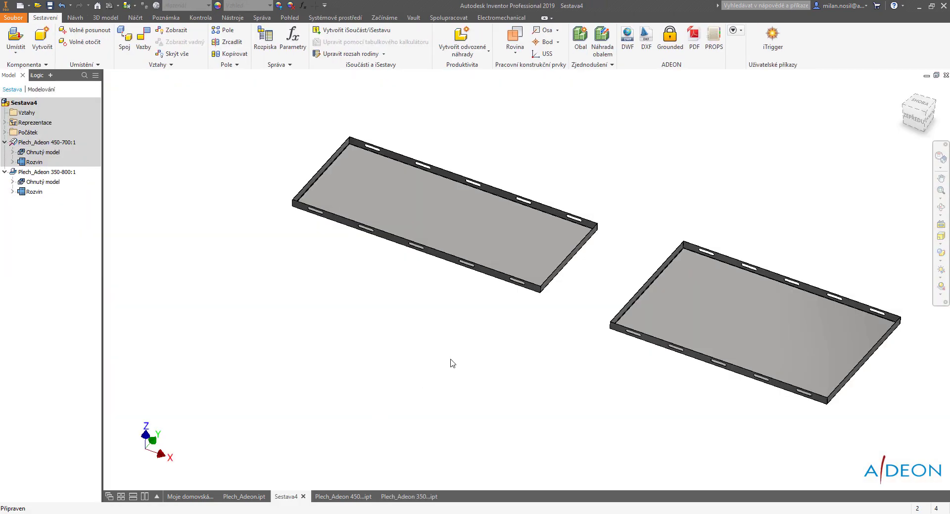
scroll(170, 229, up, 2)
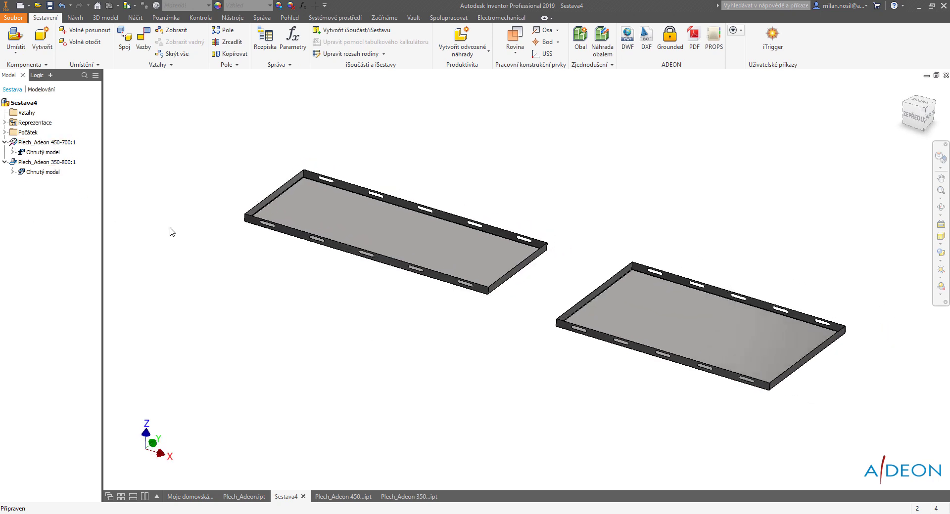
key(F6)
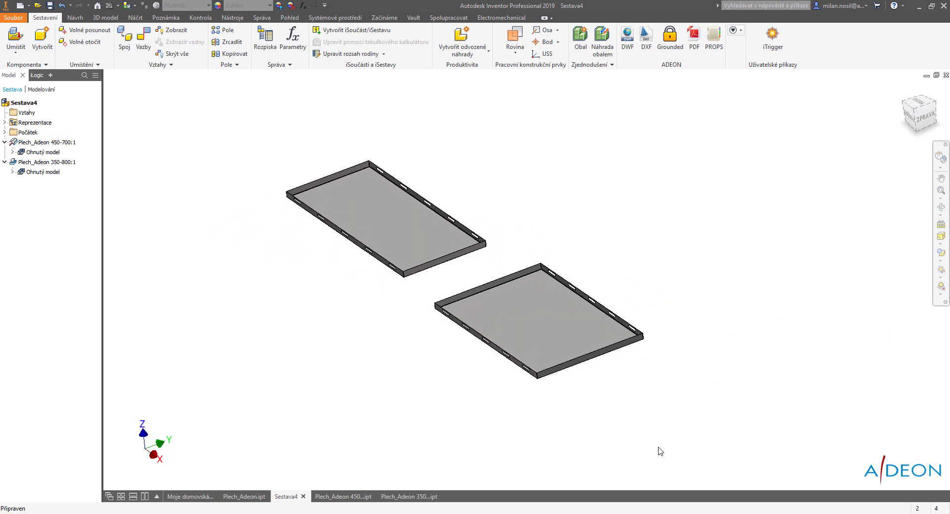